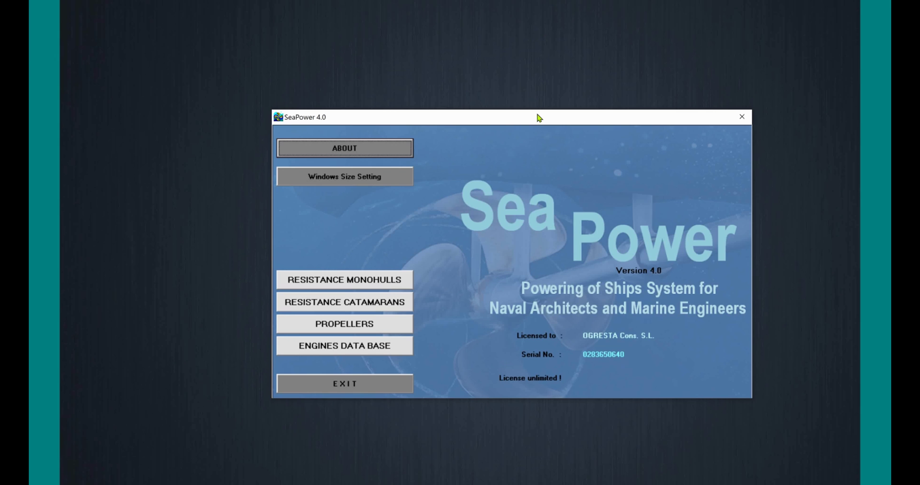
- Start the monohull resistance module and confirm the Savitsky Hard Chine, VTT Hard Chine and BK Series methods
drag(537, 120, 502, 114)
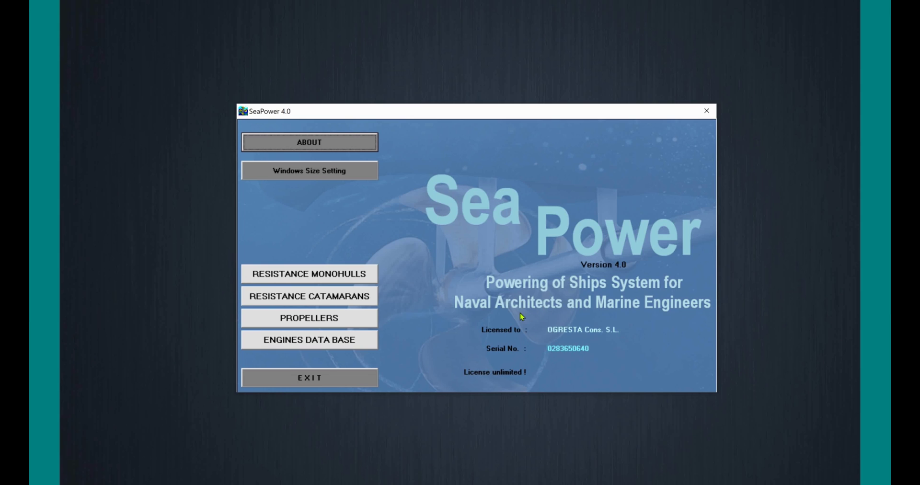
click(319, 277)
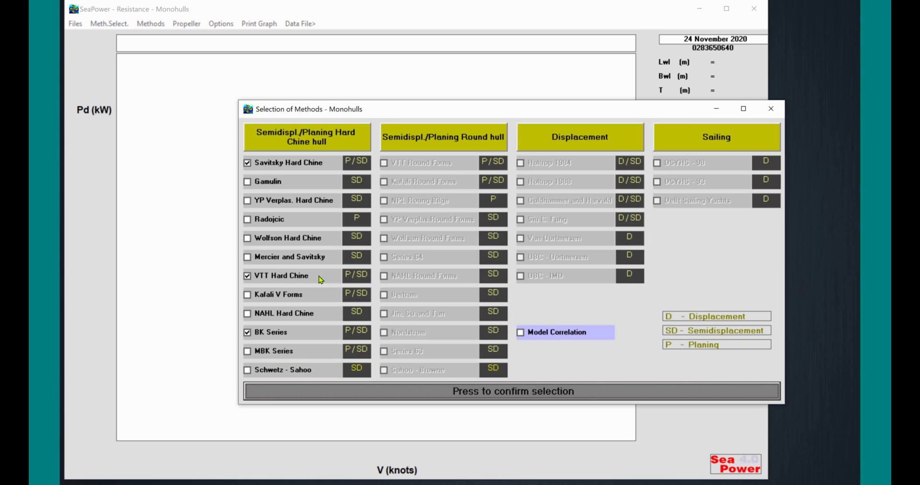
drag(443, 113, 387, 102)
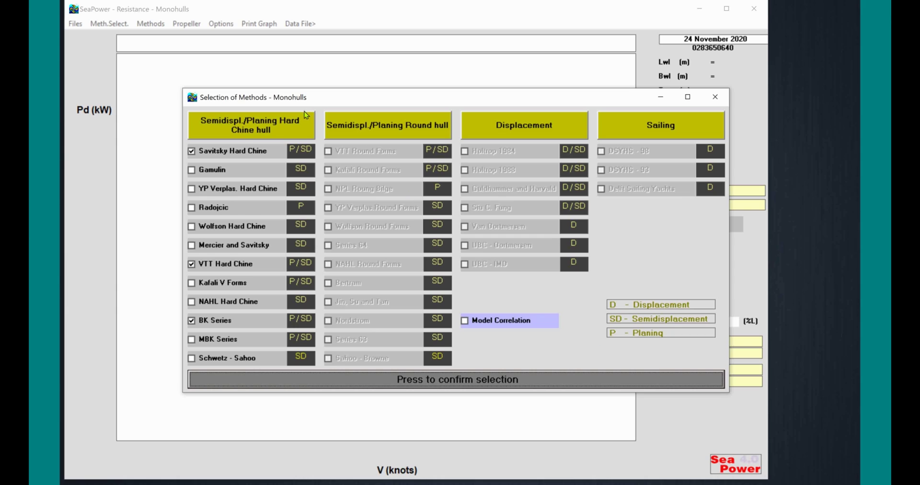
click(471, 383)
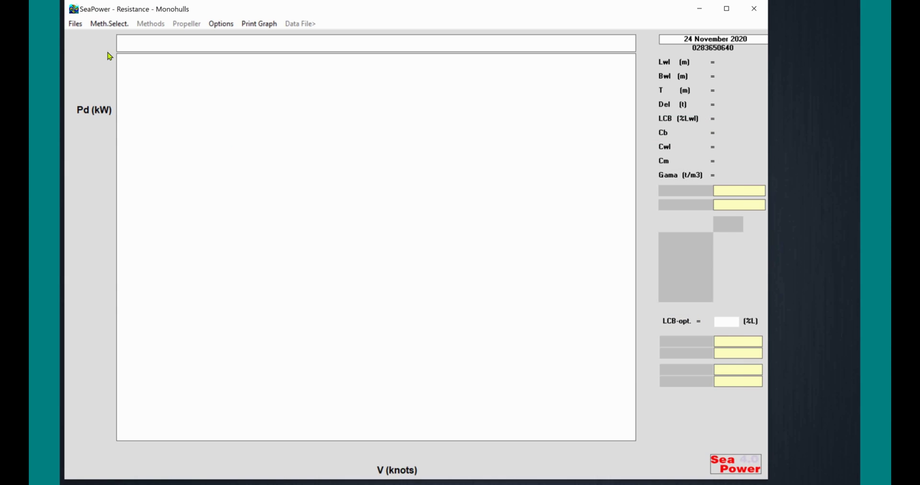
- Open the resistance data file Interceptor.rdt from the data folder
click(75, 24)
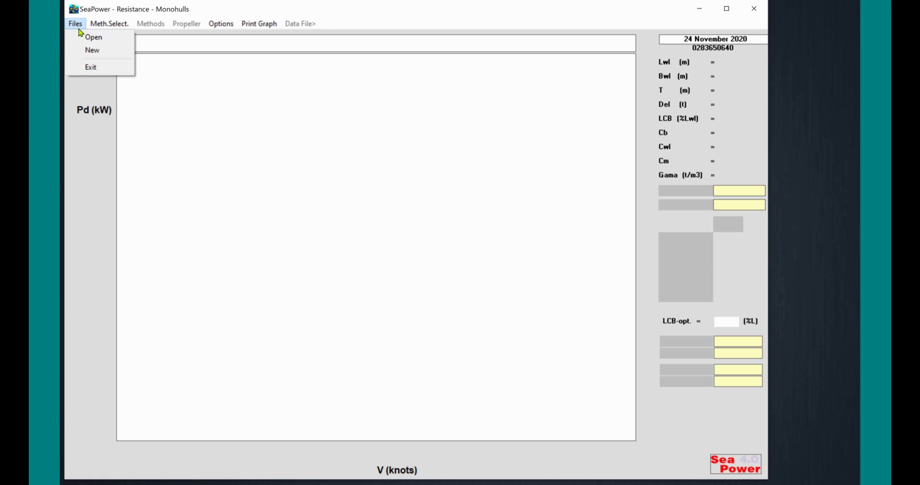
click(82, 36)
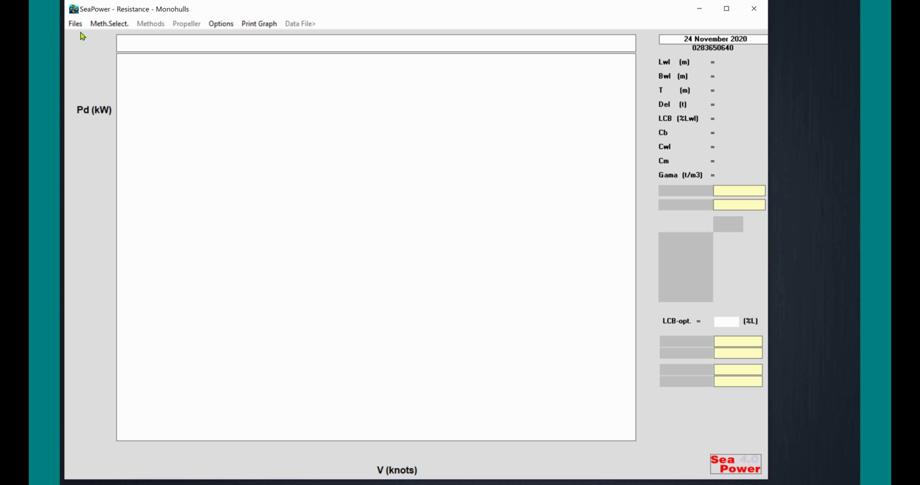
scroll(297, 248, down, 5)
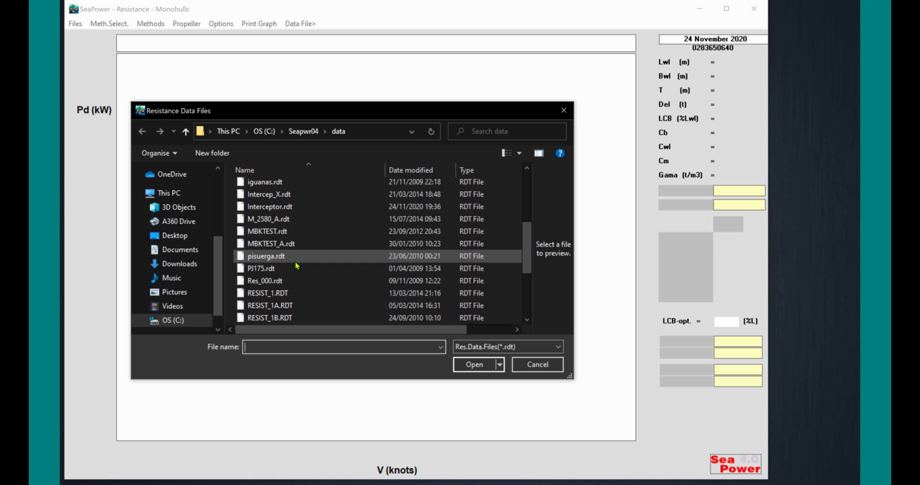
click(267, 206)
click(468, 369)
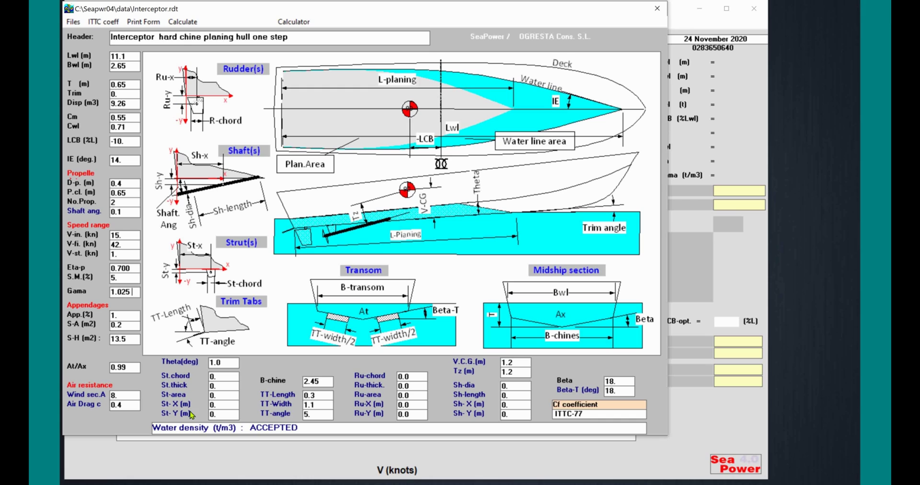
- Accept the waterline length of 11.1 m and check the propeller centre's distance to the waterline
click(125, 56)
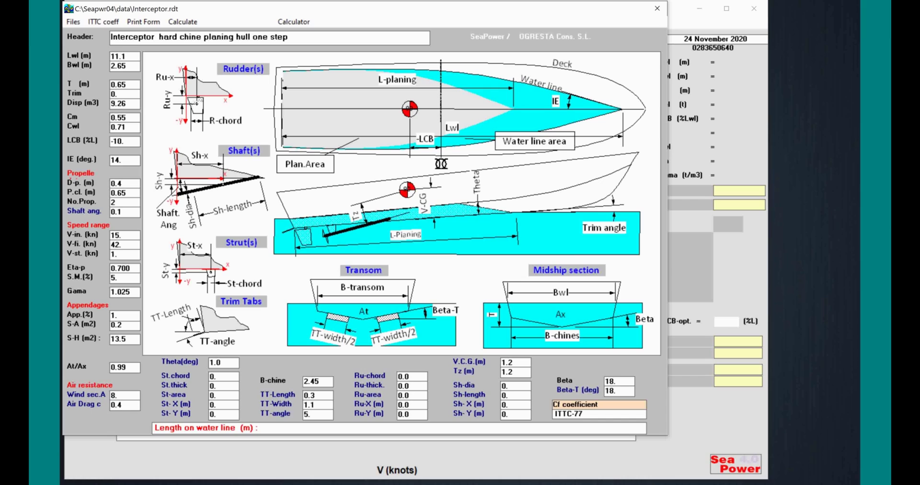
key(Return)
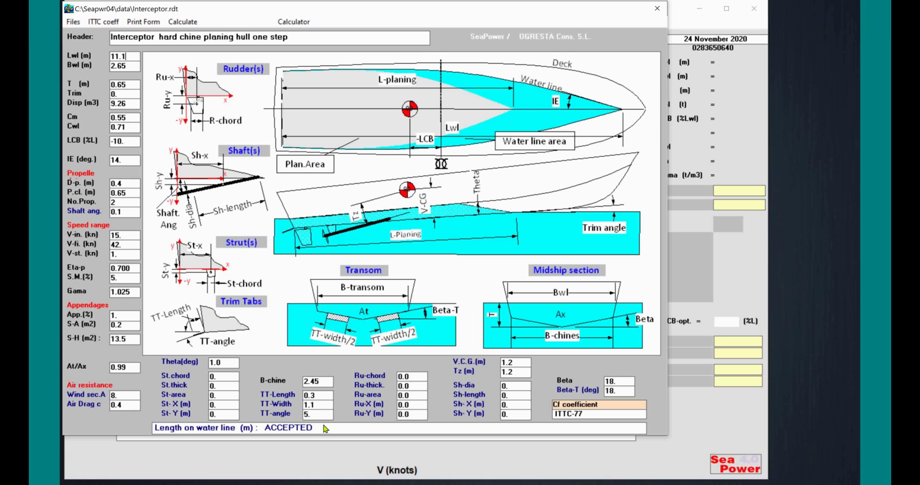
click(127, 192)
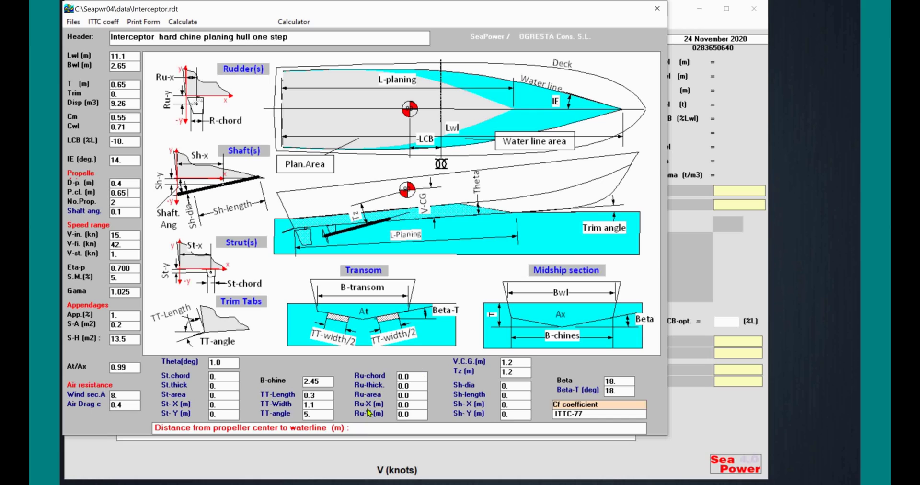
- Save the Interceptor hull data and calculate the power curves for the selected methods
click(69, 23)
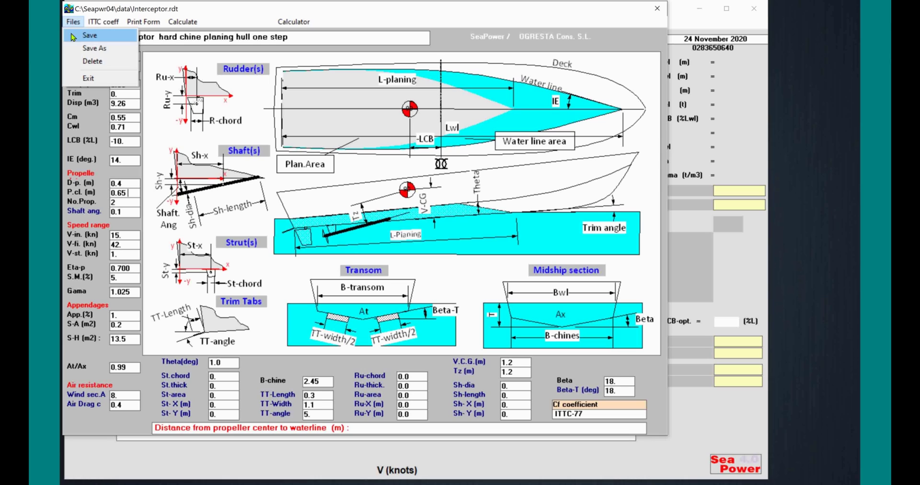
click(73, 37)
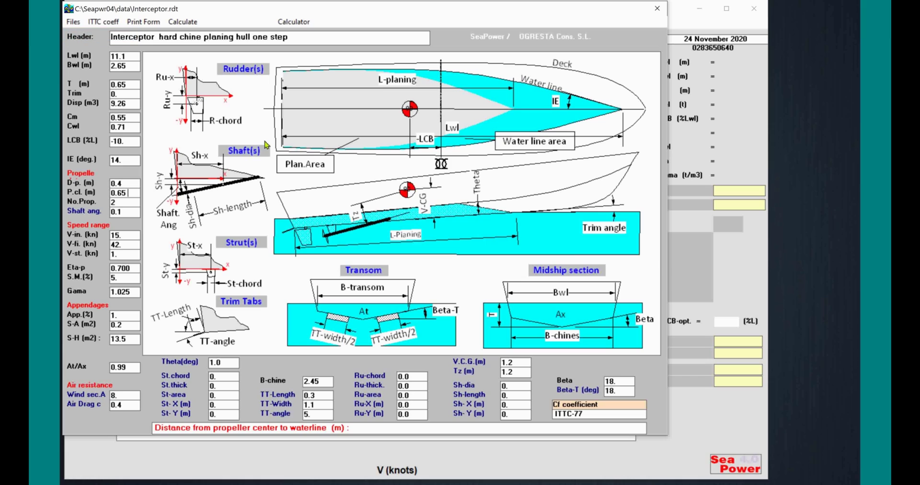
click(178, 23)
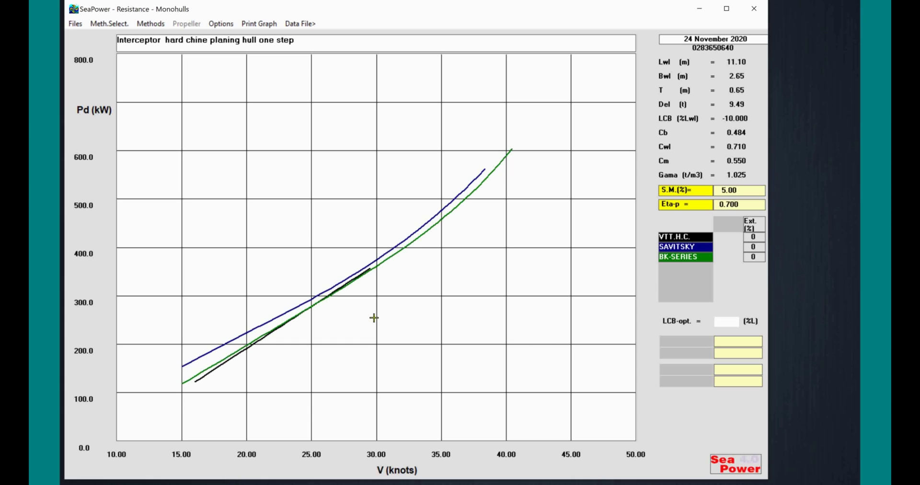
- Read each method's delivered power at several speeds along the power-speed graph
click(339, 328)
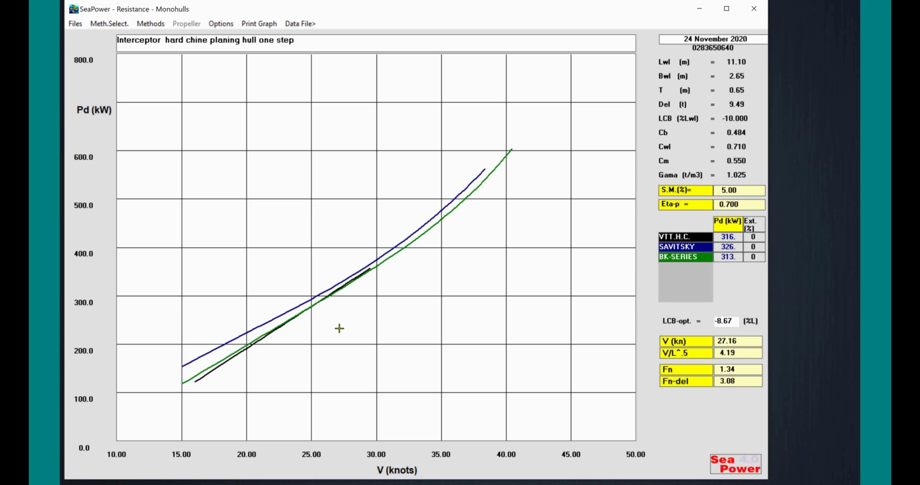
click(327, 353)
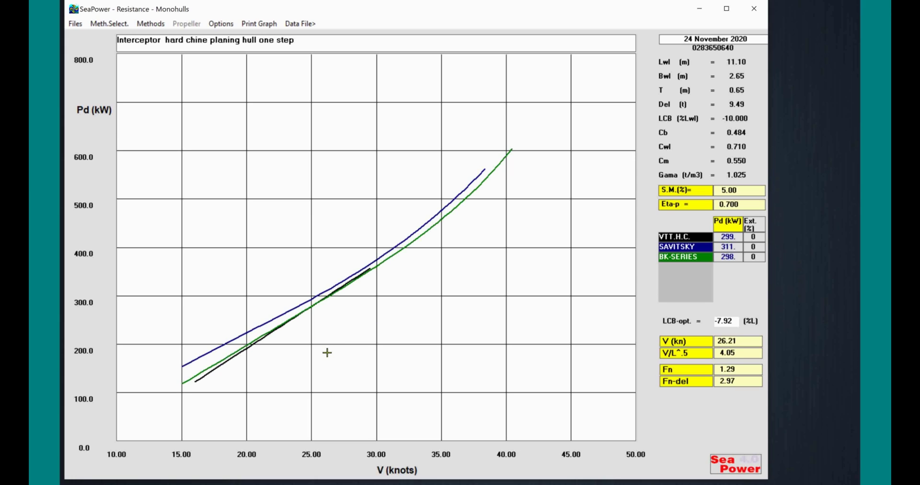
click(312, 412)
click(453, 263)
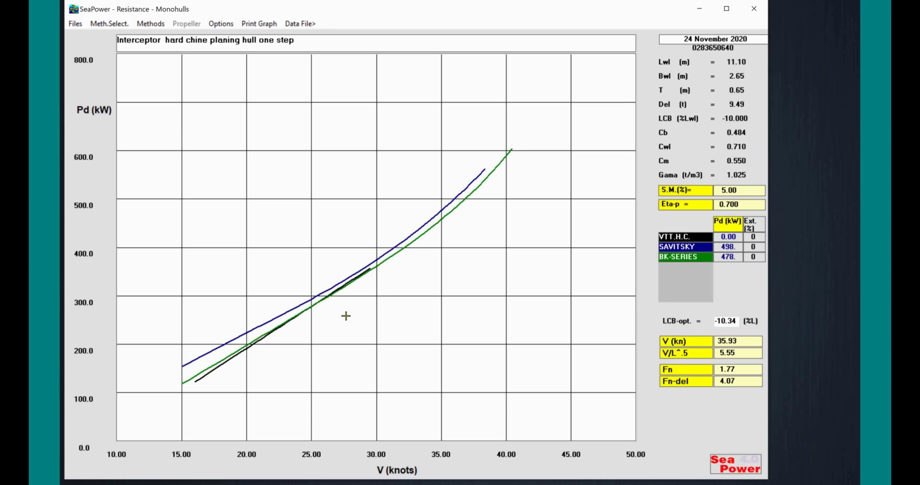
click(357, 293)
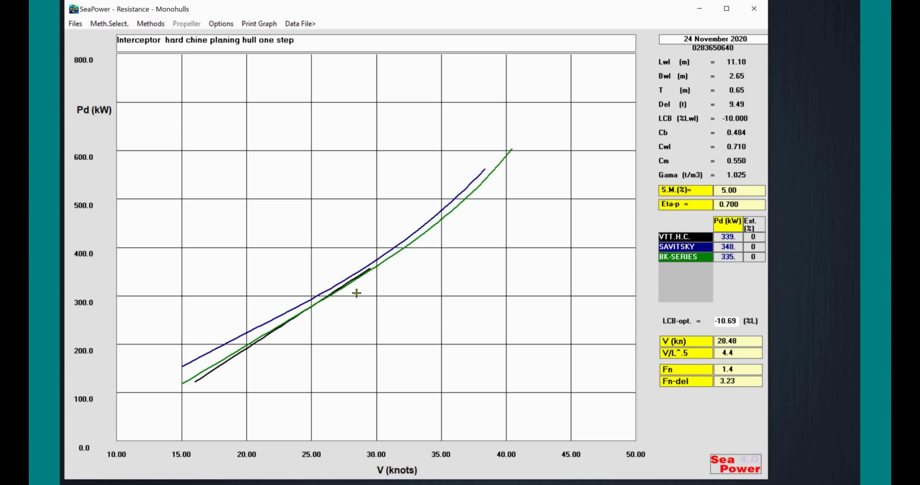
click(359, 298)
click(385, 304)
click(427, 288)
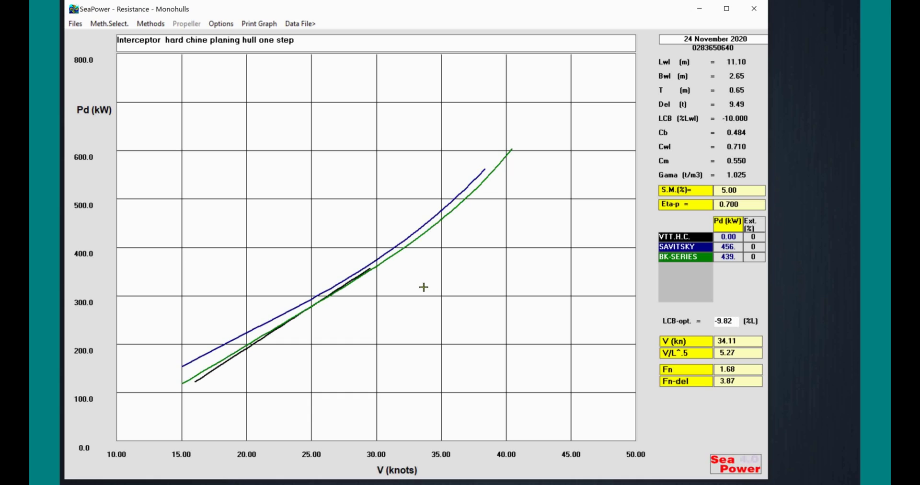
click(421, 287)
click(427, 286)
- Review the BK Series applicability limits for the hull, including the extrapolation percentages, and exit the report
click(150, 23)
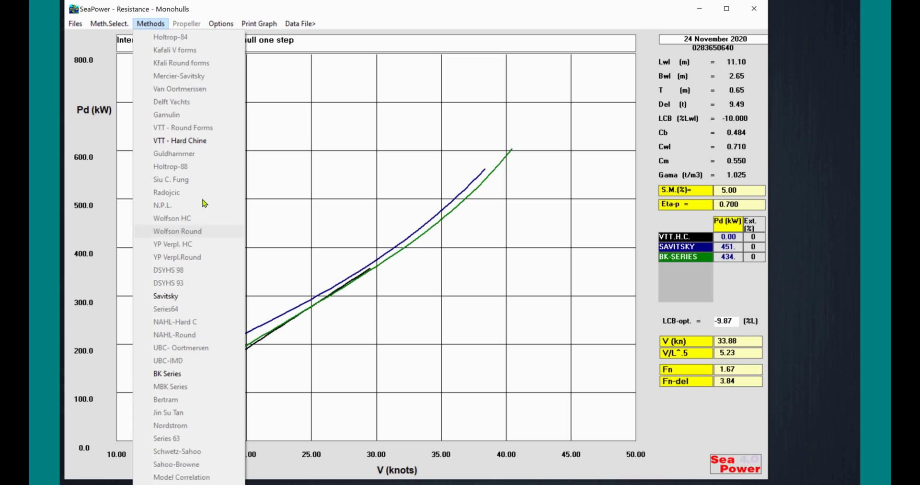
click(173, 379)
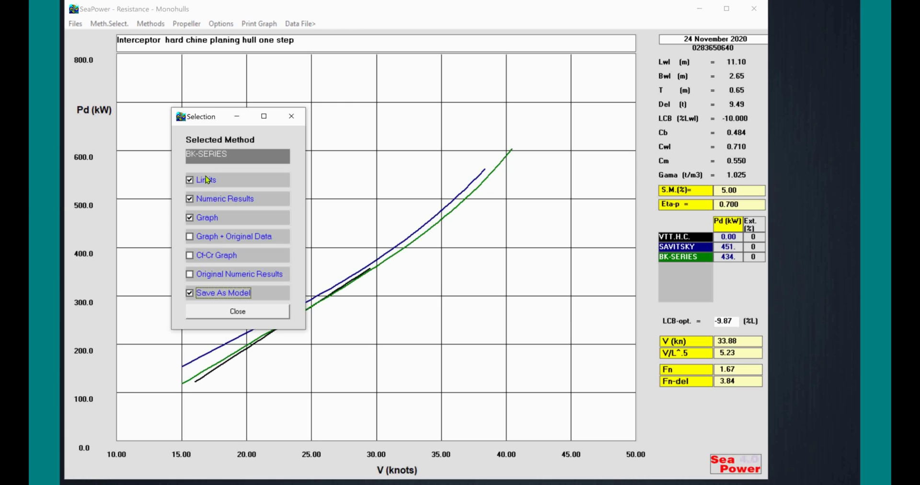
click(207, 182)
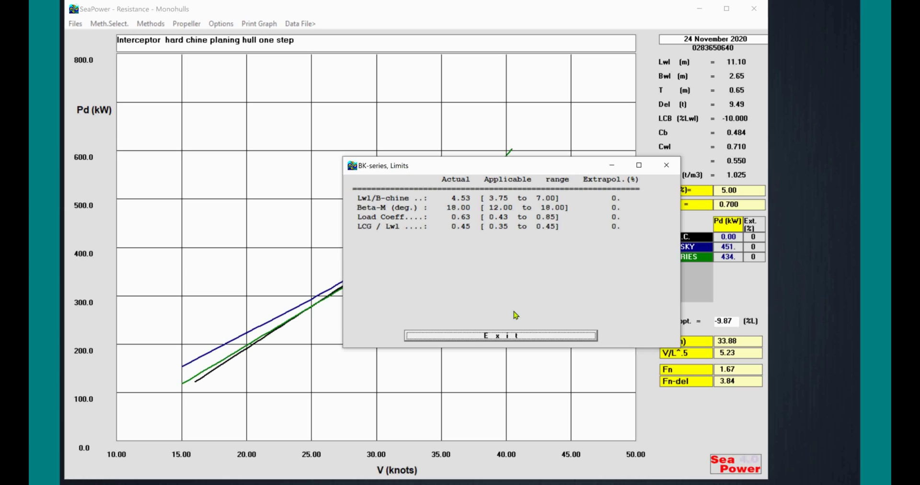
click(457, 335)
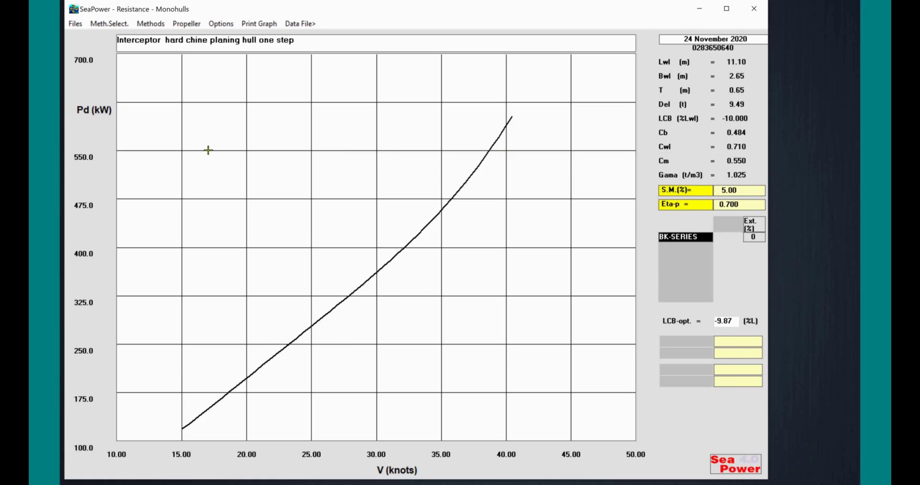
- Review the BK Series numeric results down to the end of the output table, and close the report
click(146, 22)
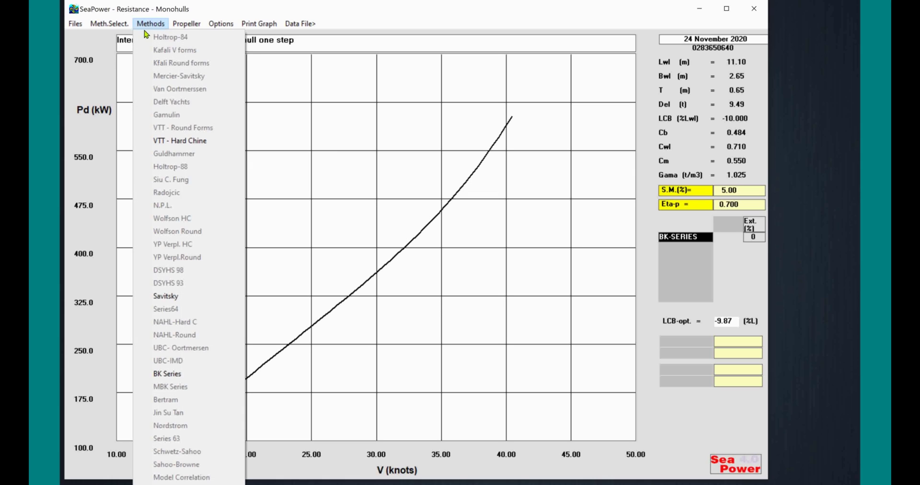
click(164, 373)
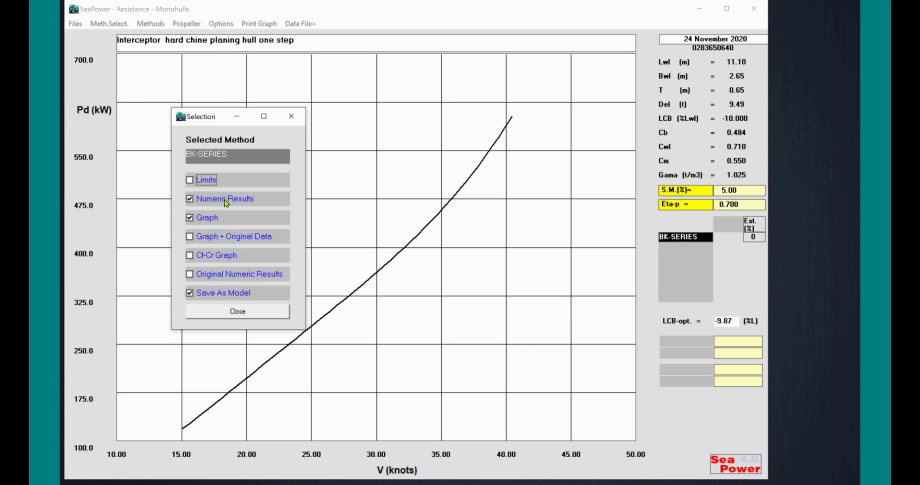
click(226, 202)
drag(433, 65, 439, 123)
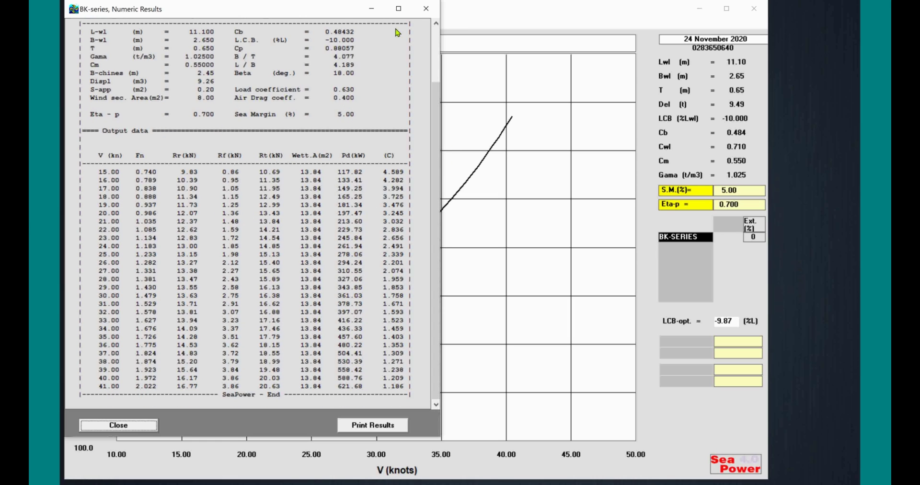
click(125, 426)
- Plot the BK Series power curve together with its original data points
click(142, 27)
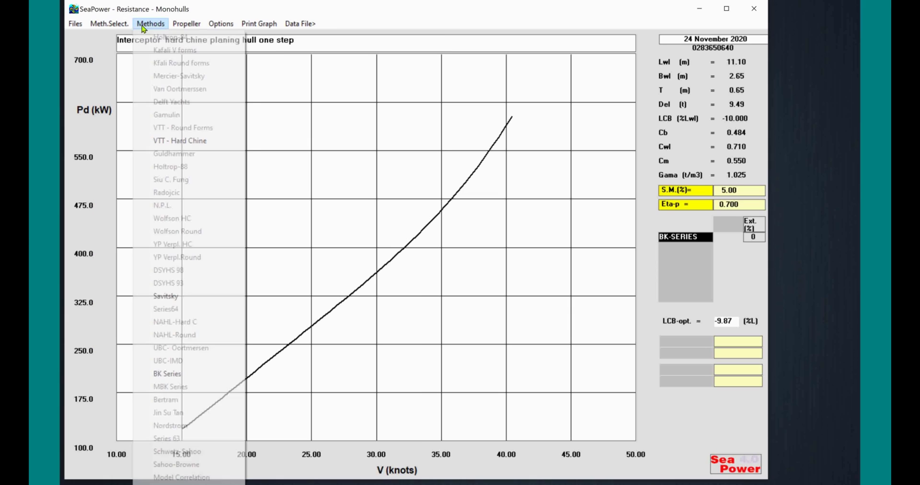
click(164, 374)
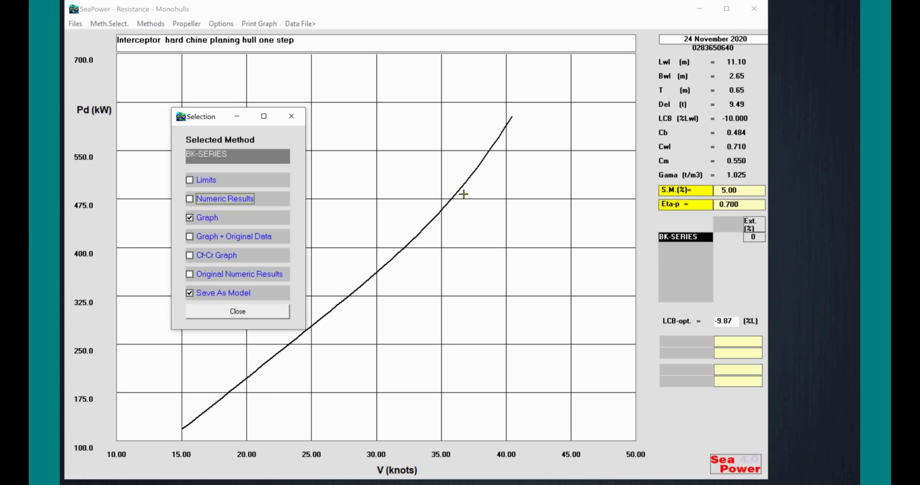
click(197, 237)
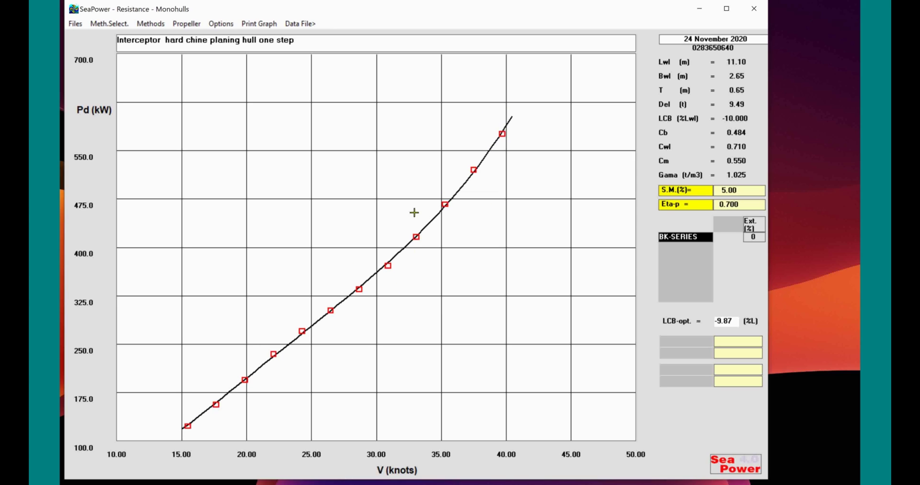
- Display the BK Series Cf-Cr coefficient graph, examine its curves and return to the power graph
click(150, 23)
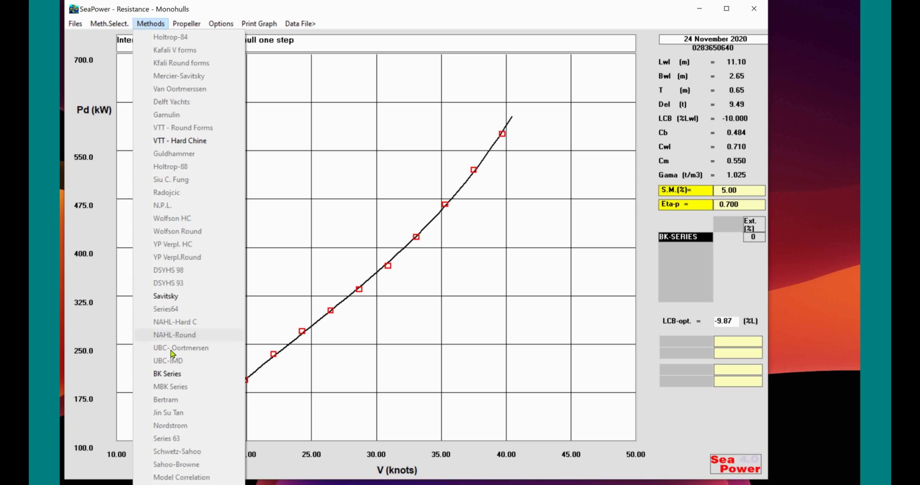
click(170, 373)
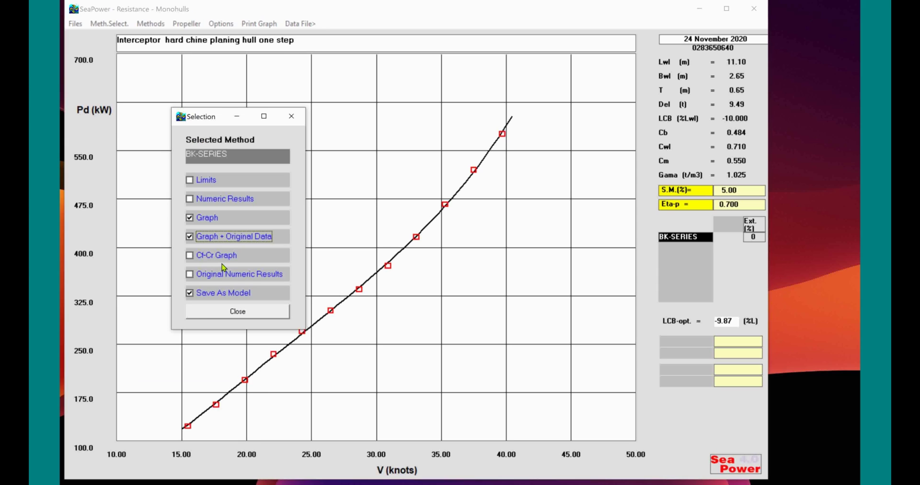
click(224, 256)
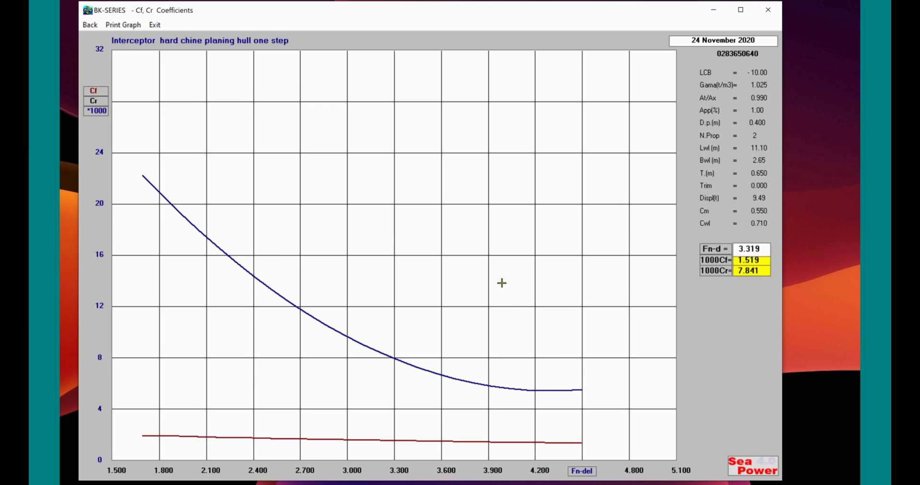
click(90, 26)
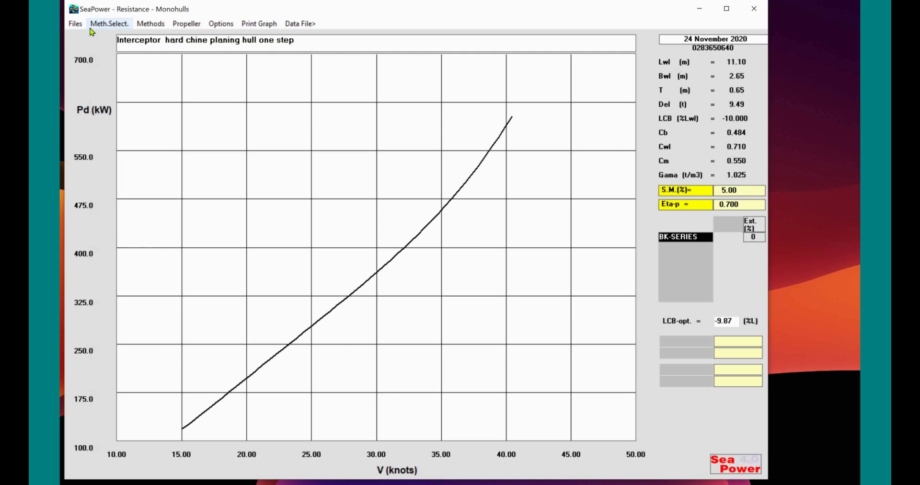
- Review the BK Series original numeric results of speed against power, and close the report
click(152, 25)
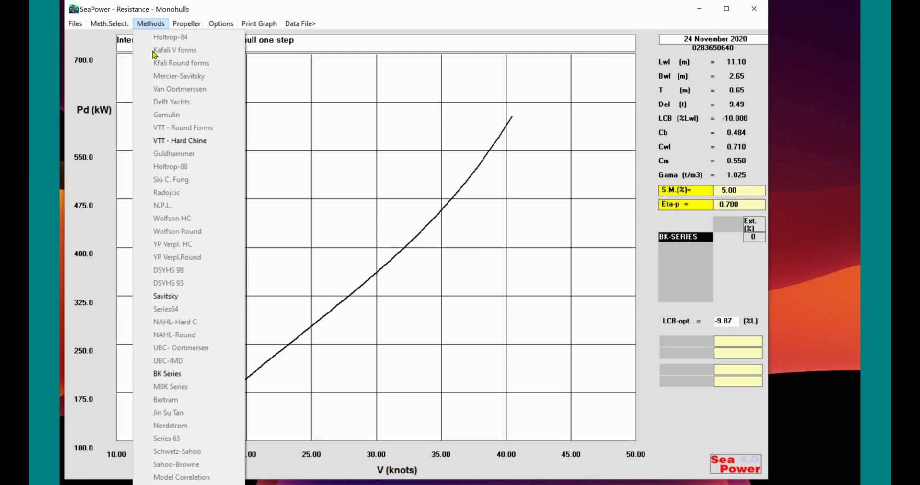
click(157, 373)
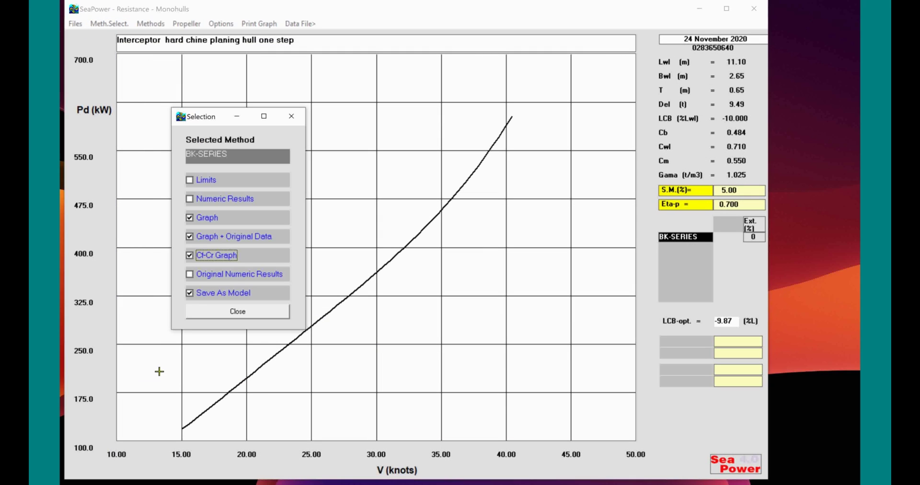
click(233, 275)
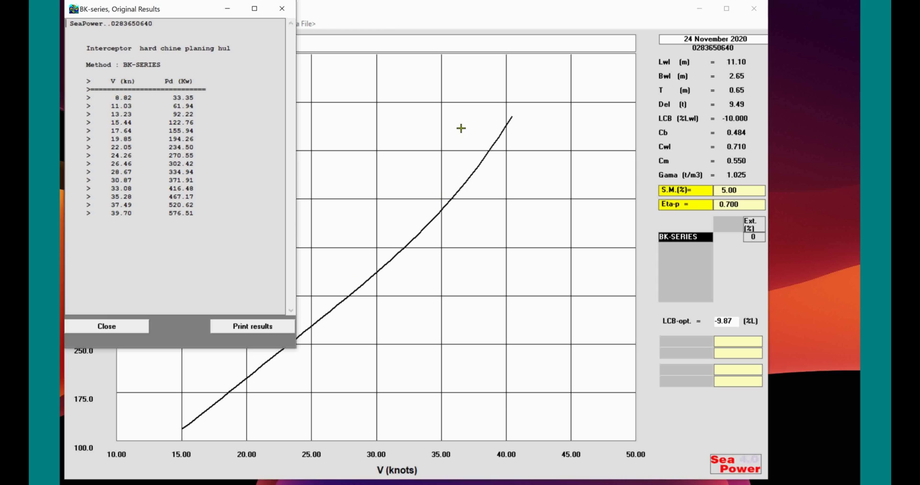
click(105, 327)
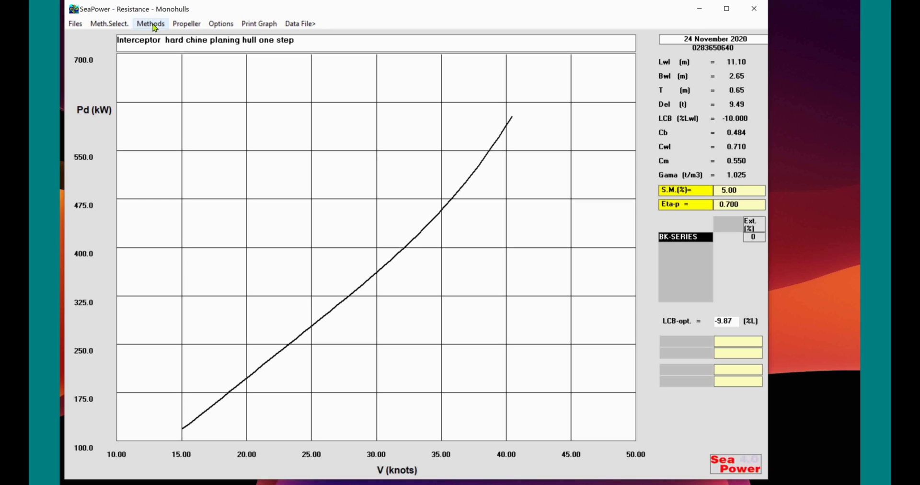
- Save the BK Series results as a correlation model in Interceptor.MOC
click(153, 25)
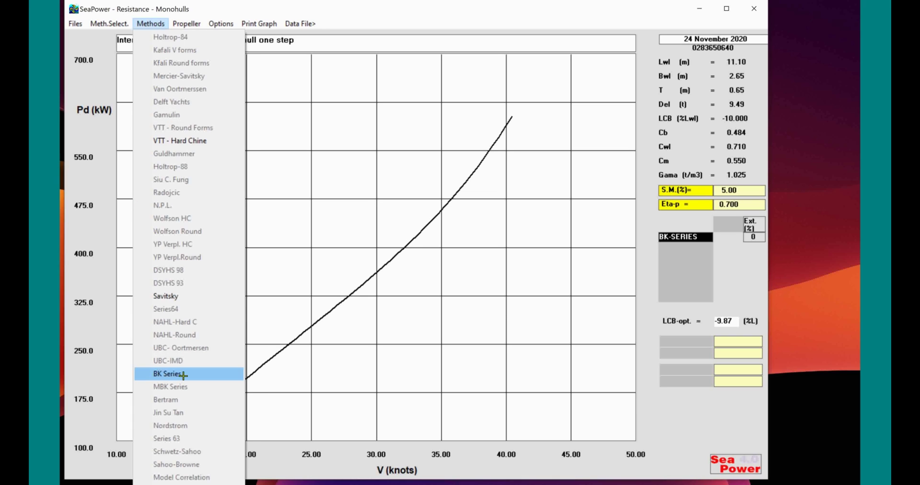
click(184, 375)
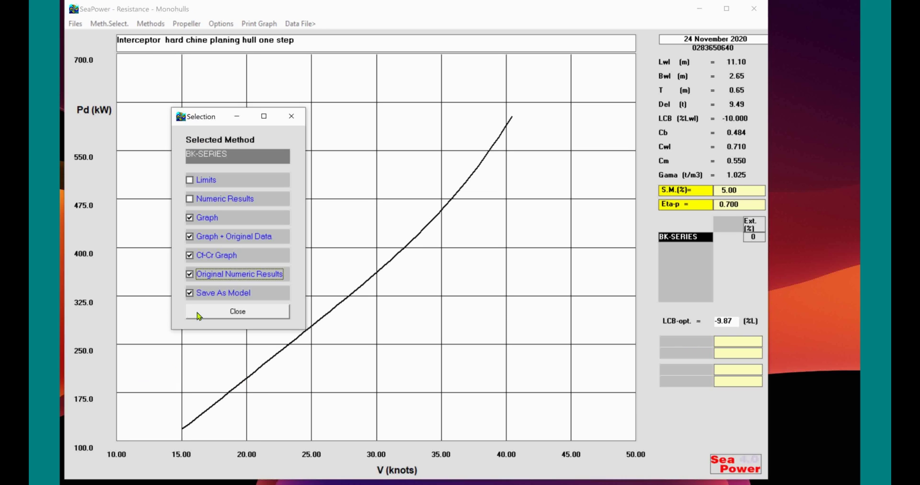
click(238, 293)
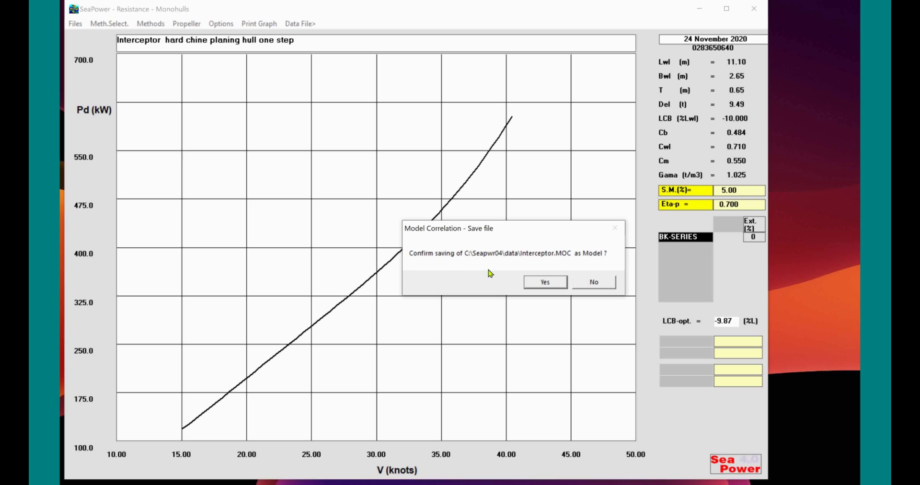
click(551, 285)
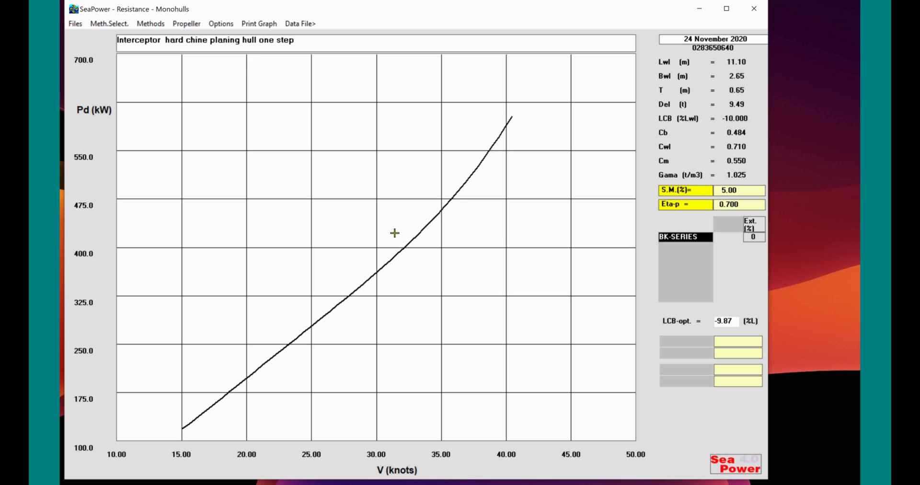
- Pick the design point near 37 knots on the BK Series power curve, set its speed to 37 knots and open the propeller data
click(466, 233)
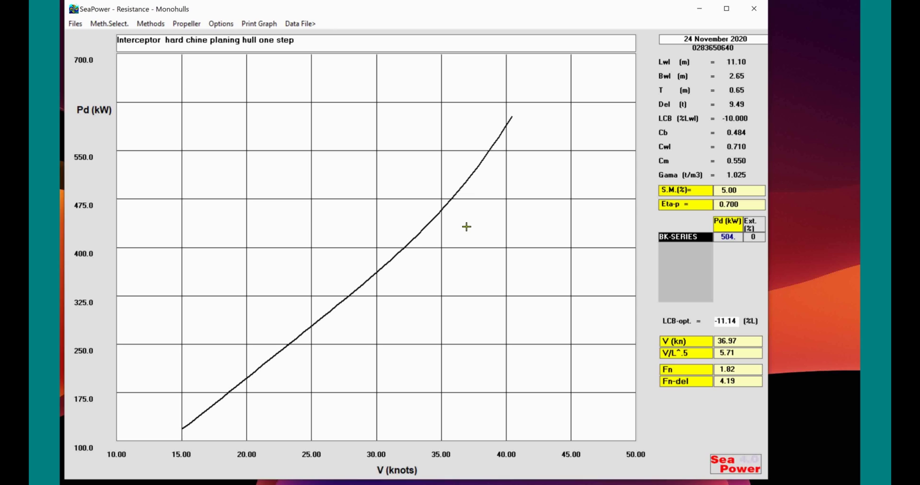
click(467, 223)
click(738, 339)
key(BackSpace)
click(183, 28)
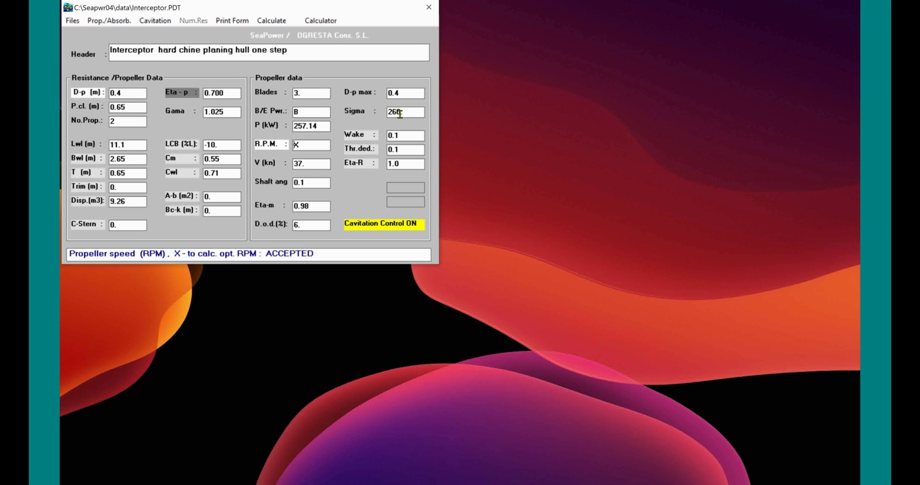
- Set the wake and thrust deduction factors to 0.01 each, and save the propeller data file
click(392, 135)
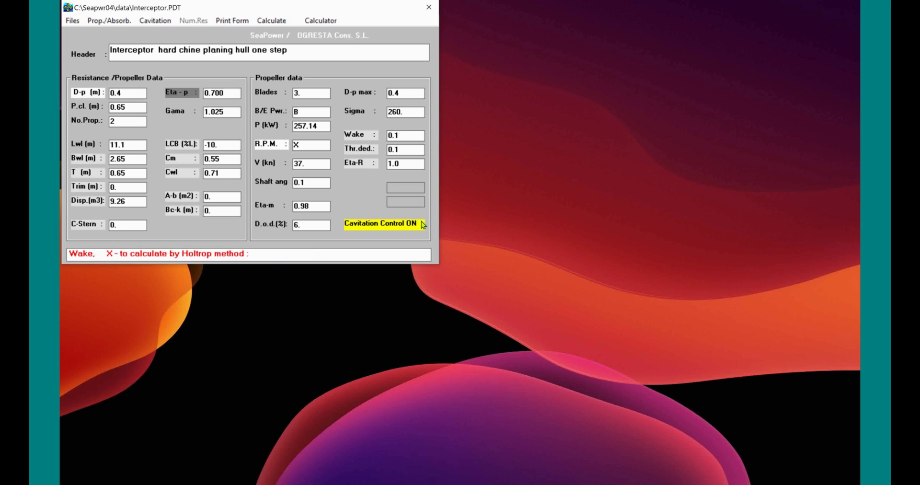
text(0)
click(395, 149)
text(0)
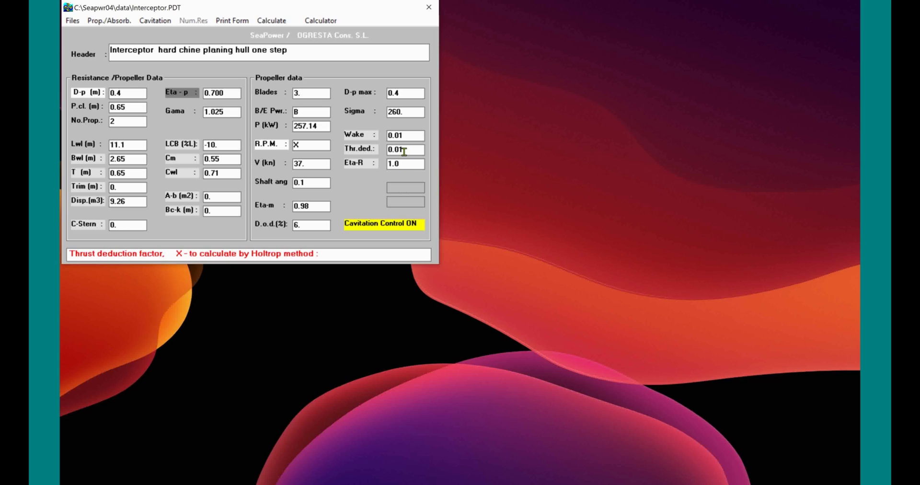
key(Return)
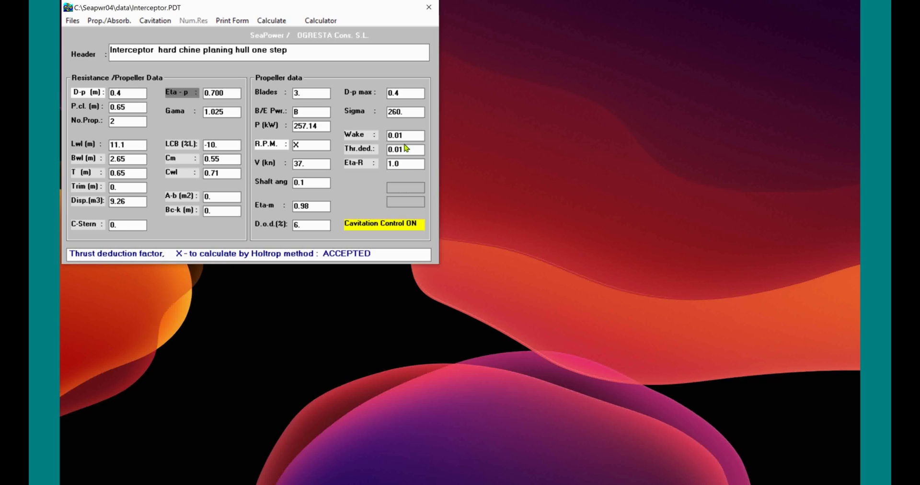
click(403, 134)
key(Return)
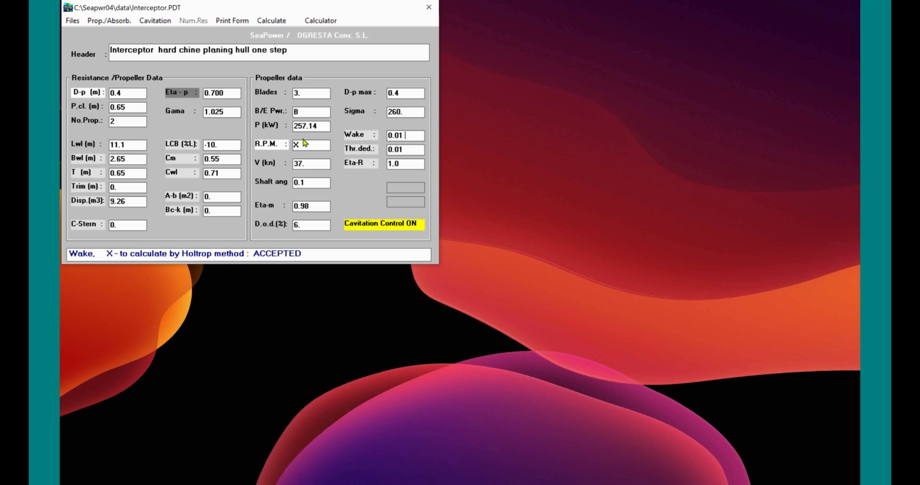
click(70, 21)
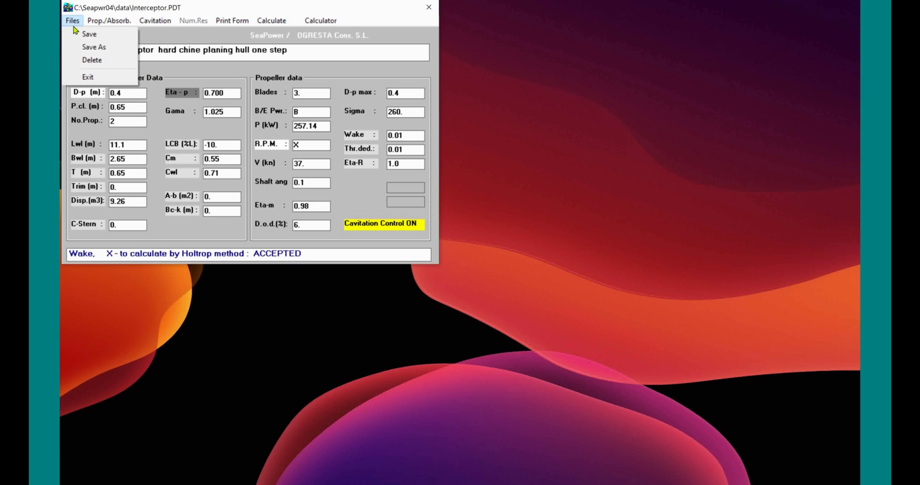
click(73, 34)
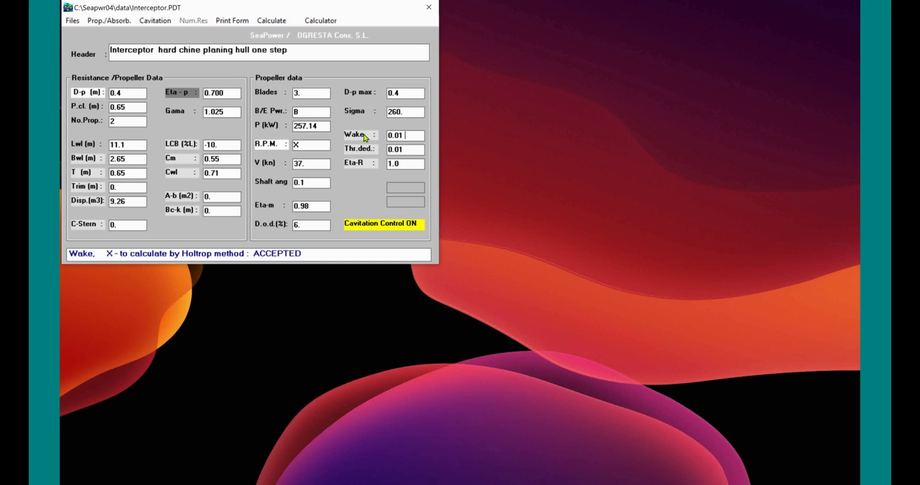
- Switch off cavitation control for the propeller calculation
click(269, 24)
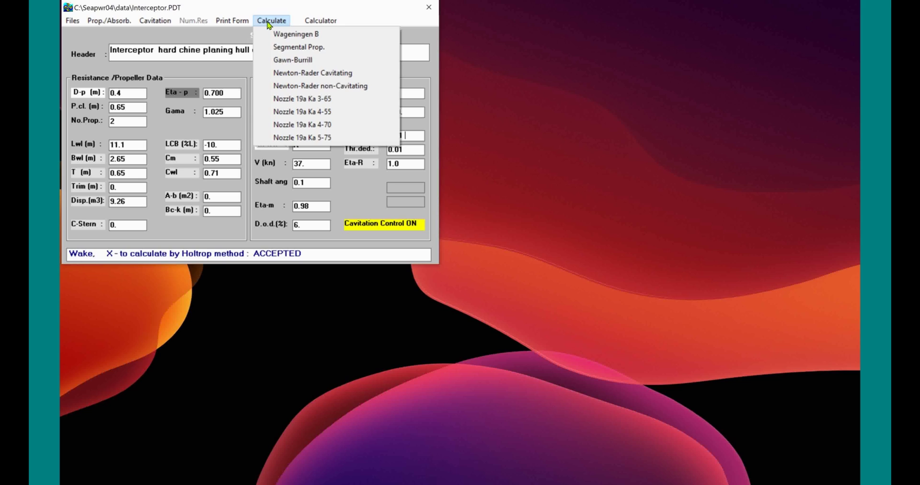
click(269, 24)
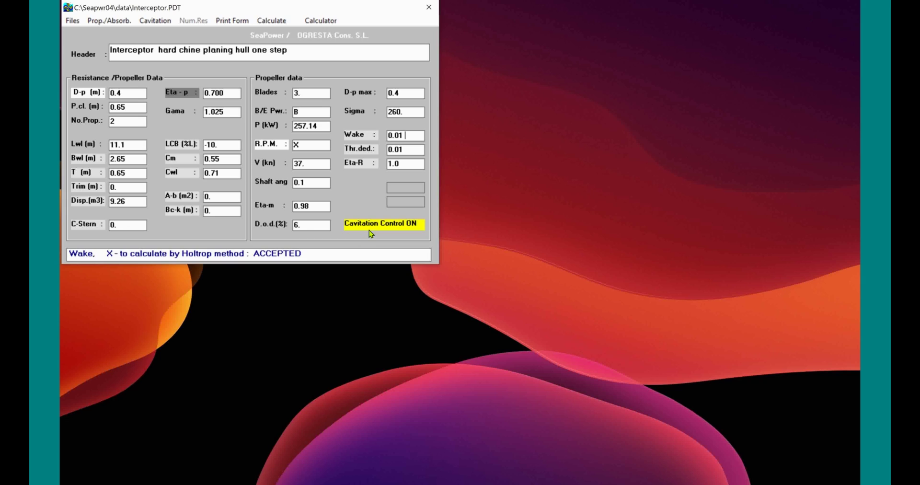
click(149, 21)
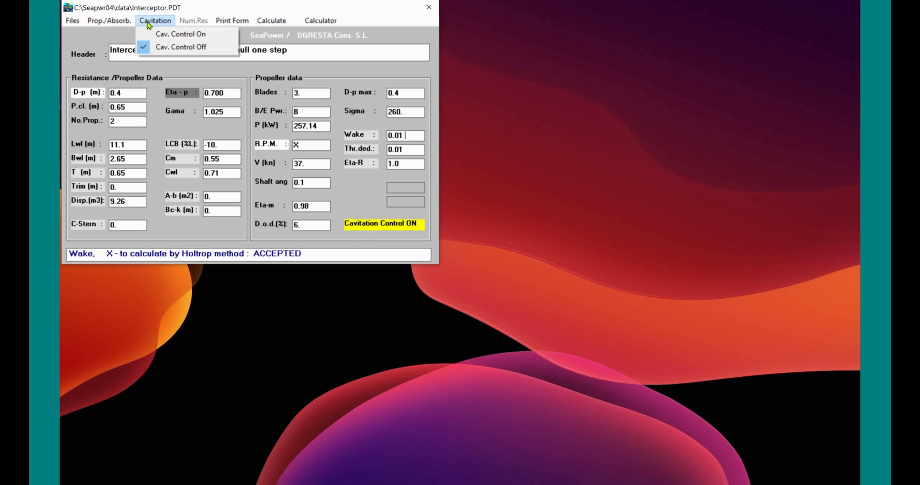
click(165, 49)
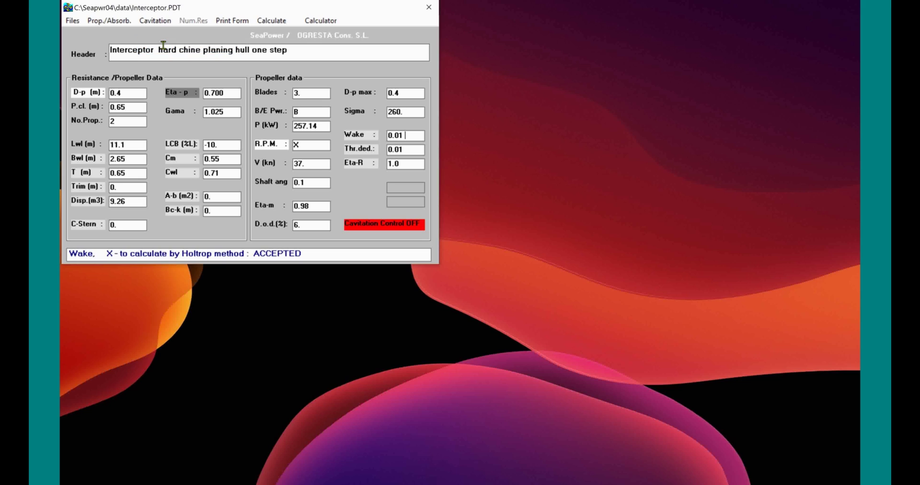
- Calculate the propeller with the Newton-Rader Cavitating series, examine its speed, P/D and Ae/Ao curves, and return to the propeller data
click(266, 22)
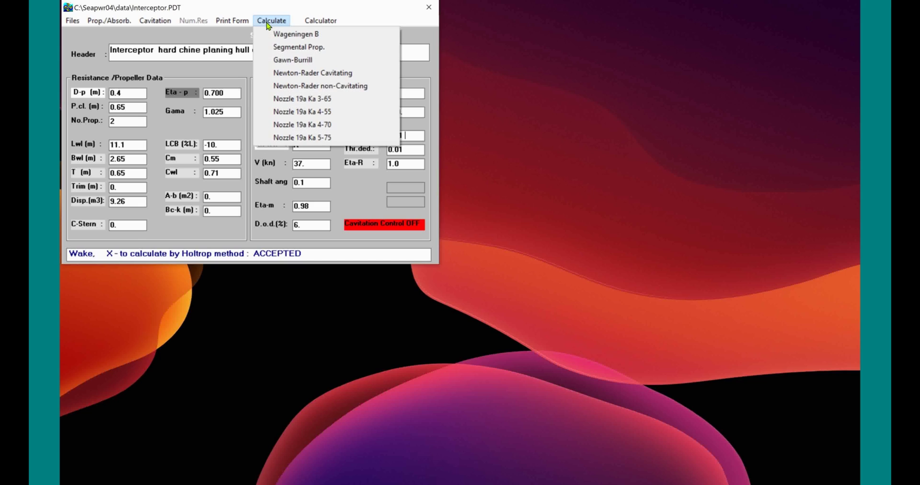
click(289, 73)
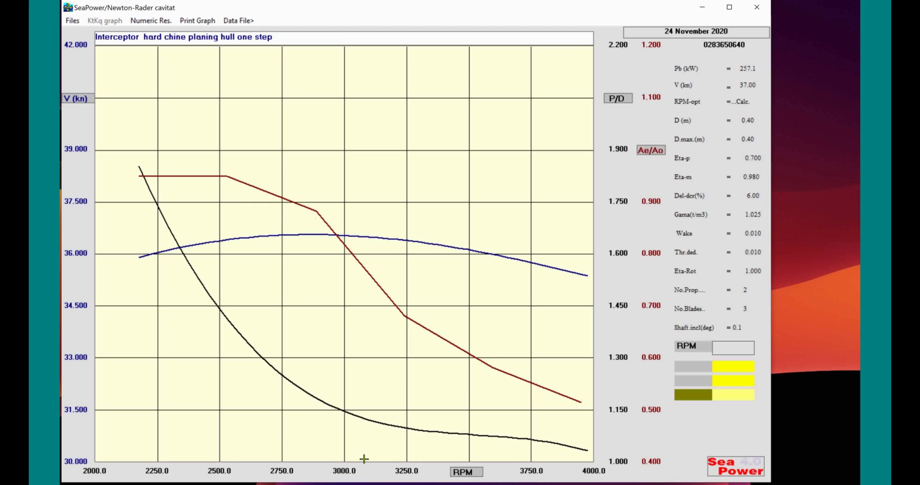
click(233, 22)
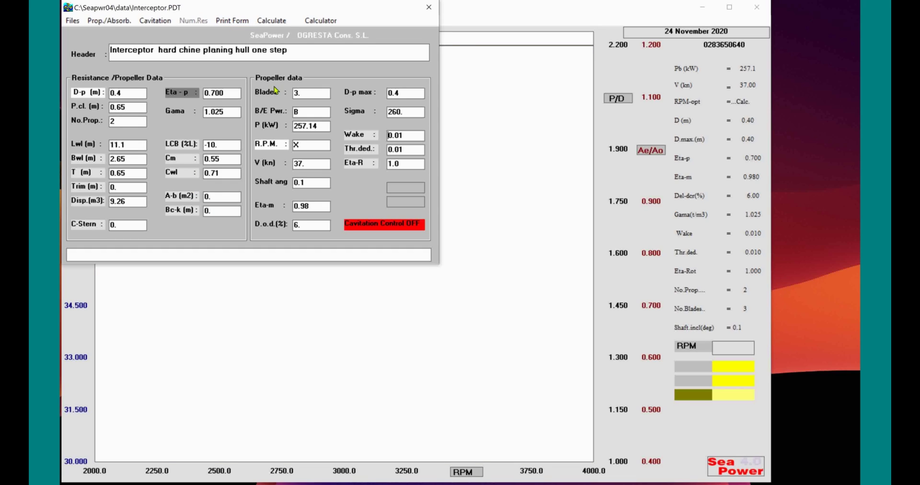
- Calculate the Segmental propeller over the RPM range, read its curves up to 3300 RPM, and return to the propeller data
click(271, 19)
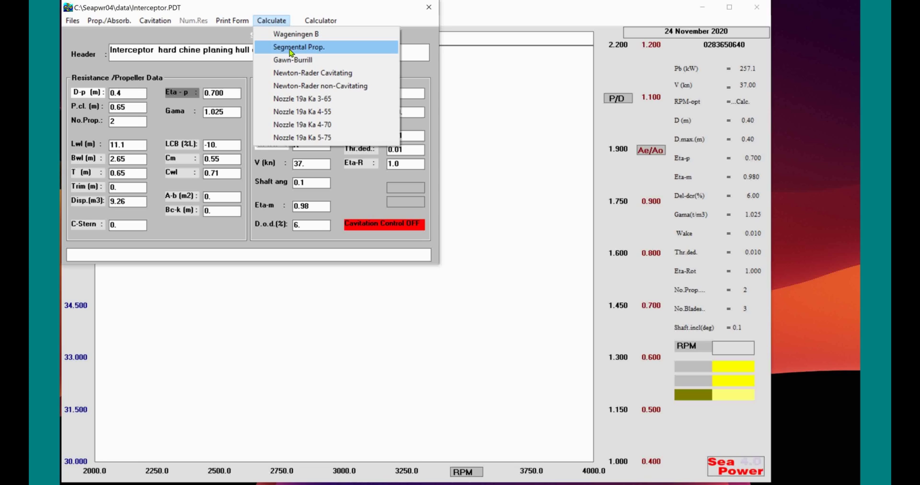
click(291, 48)
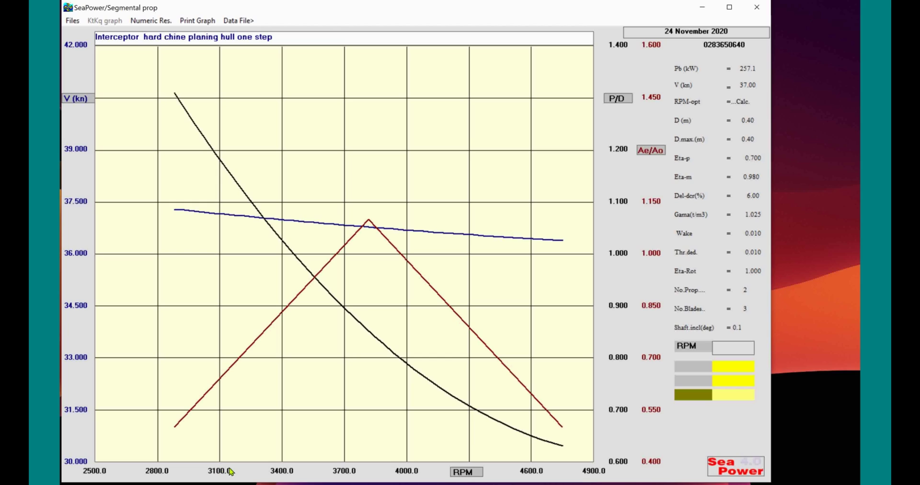
click(249, 213)
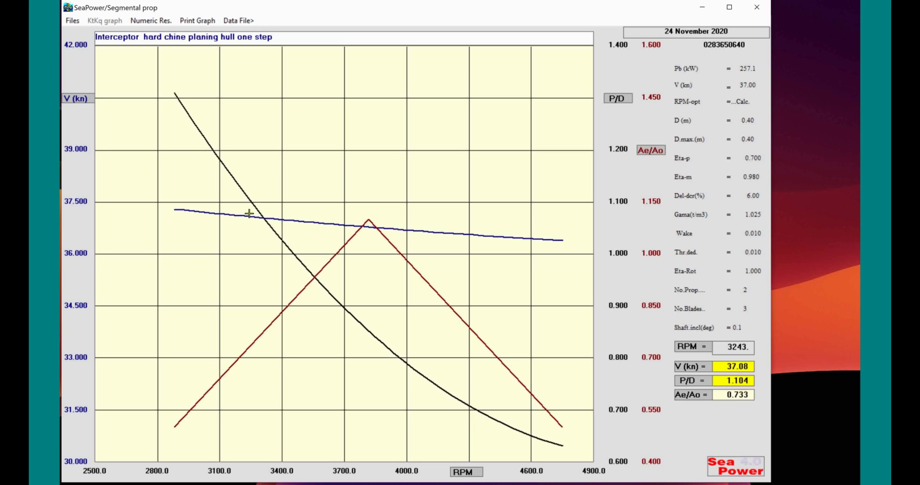
click(257, 215)
click(261, 215)
click(238, 21)
- Set the propeller speed to 3300 RPM and save the propeller data file
click(295, 145)
text(3300)
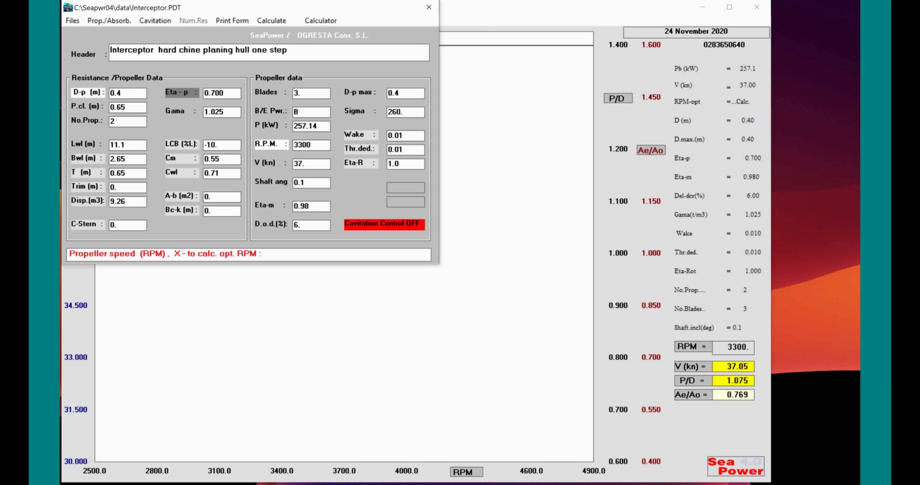
key(Return)
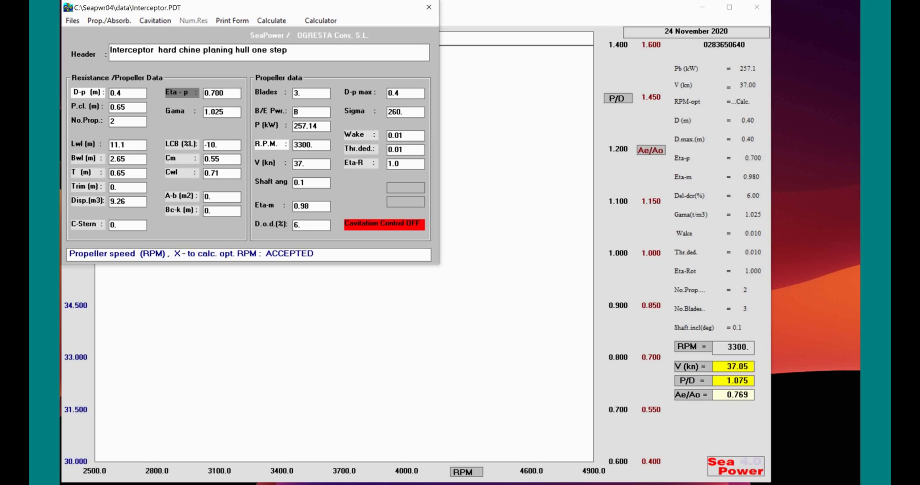
click(73, 23)
click(78, 35)
- Recalculate the Segmental propeller at the fixed RPM, compare several points along the speed curve and pick Ae/Ao 0.577
click(264, 21)
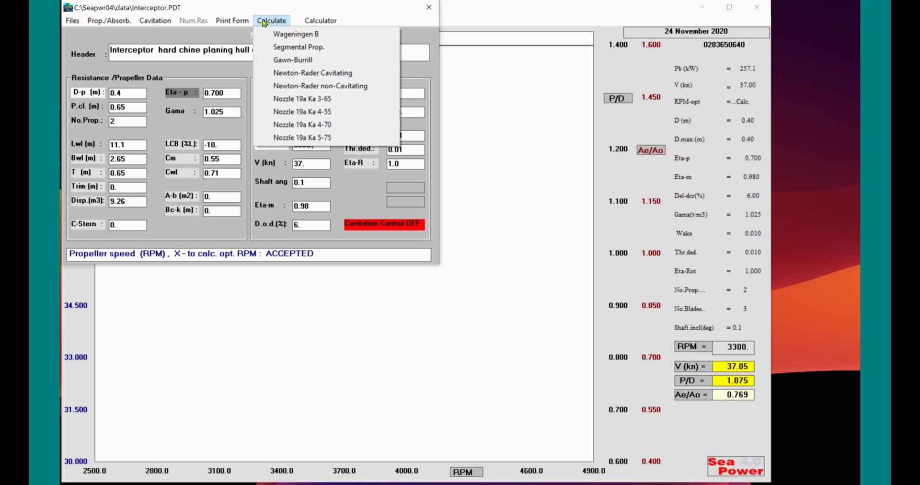
click(282, 48)
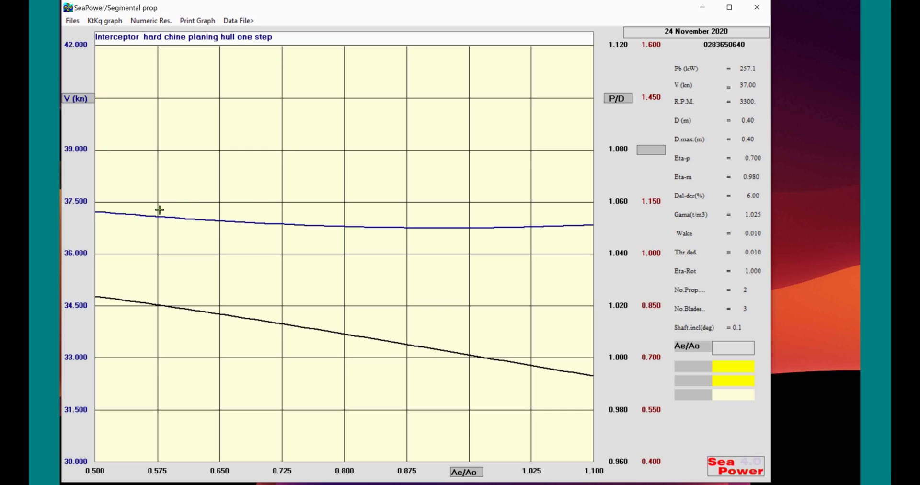
click(219, 215)
click(278, 220)
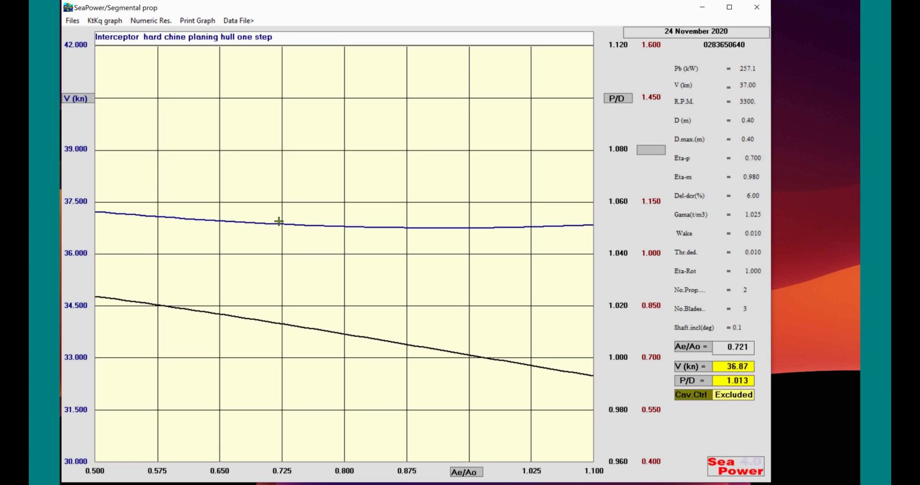
click(347, 221)
click(173, 209)
click(151, 209)
click(160, 210)
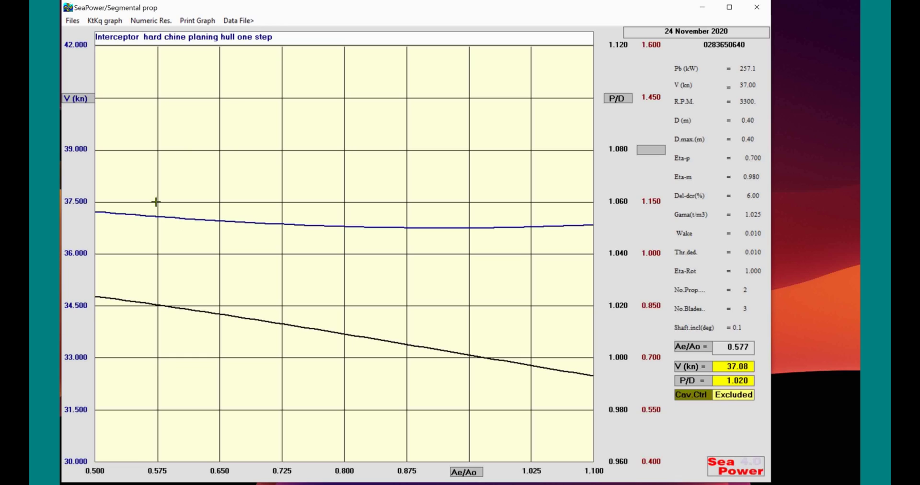
- Display the Kt-Kq graph for the picked propeller, read the coefficients and efficiency around the actual J, and return to the speed graph
click(106, 22)
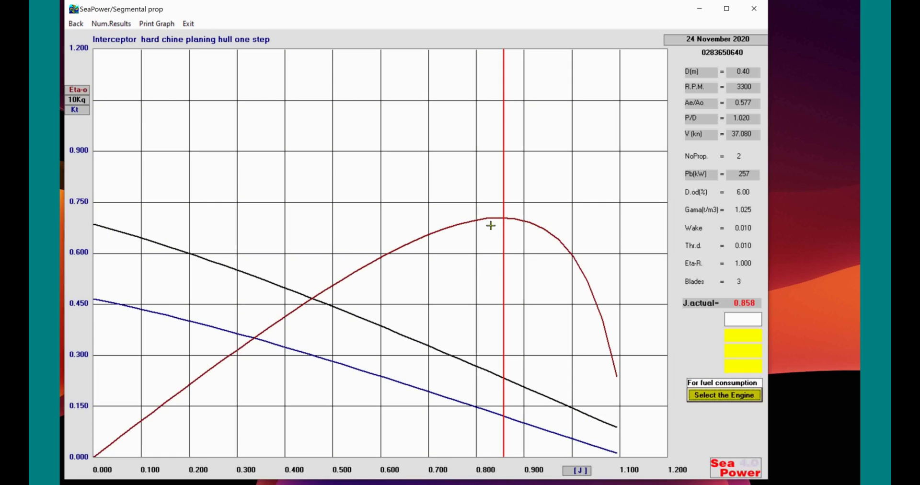
click(504, 218)
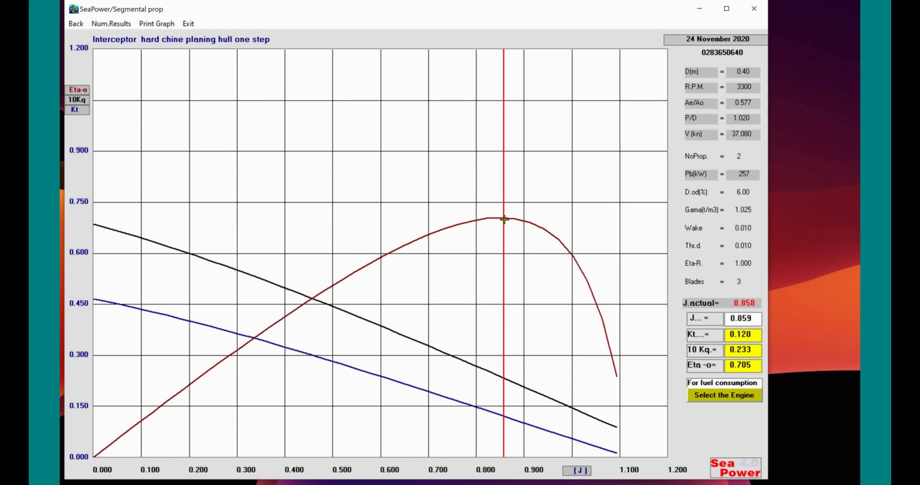
click(509, 344)
click(505, 326)
click(71, 24)
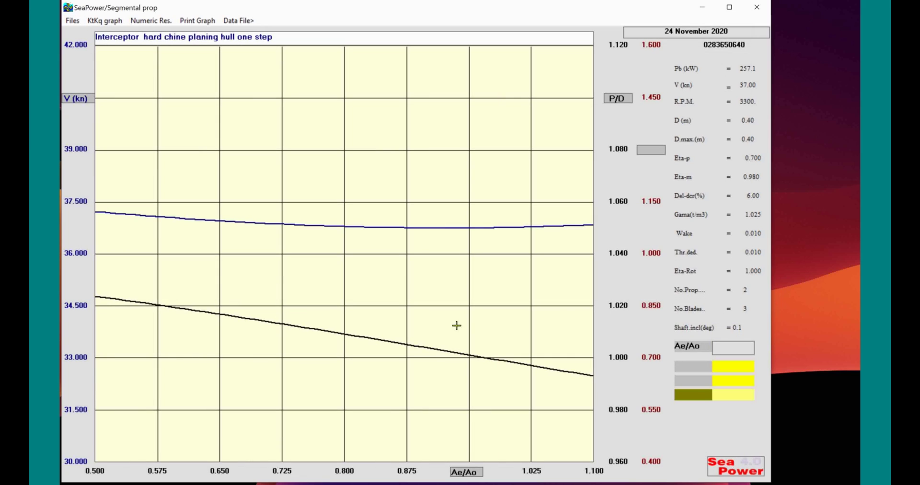
- Set Ae/Ao to 0.600 for a point on the speed curve, display its Kt-Kq graph and read the coefficients near the actual J
click(174, 246)
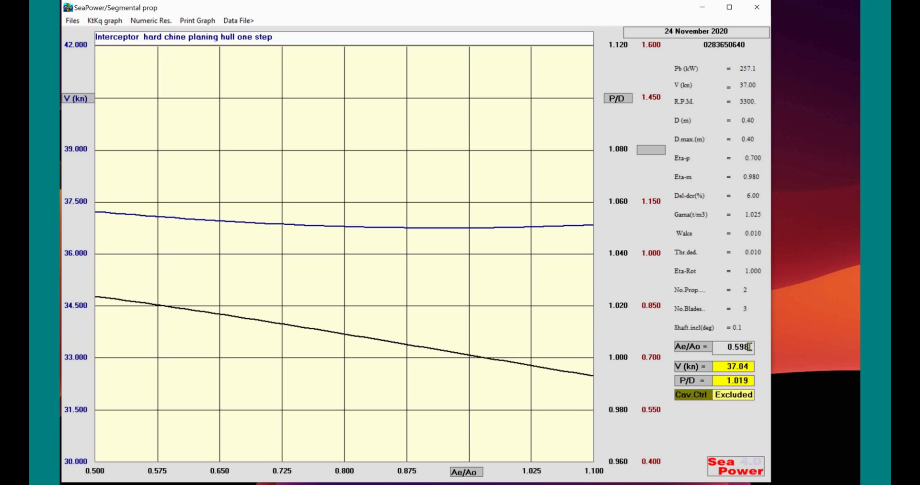
drag(751, 347, 737, 346)
key(BackSpace)
click(109, 22)
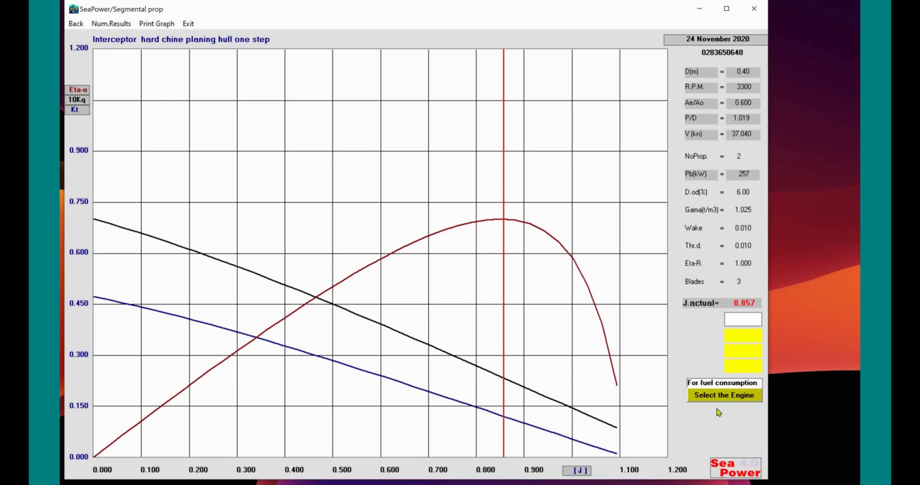
click(500, 343)
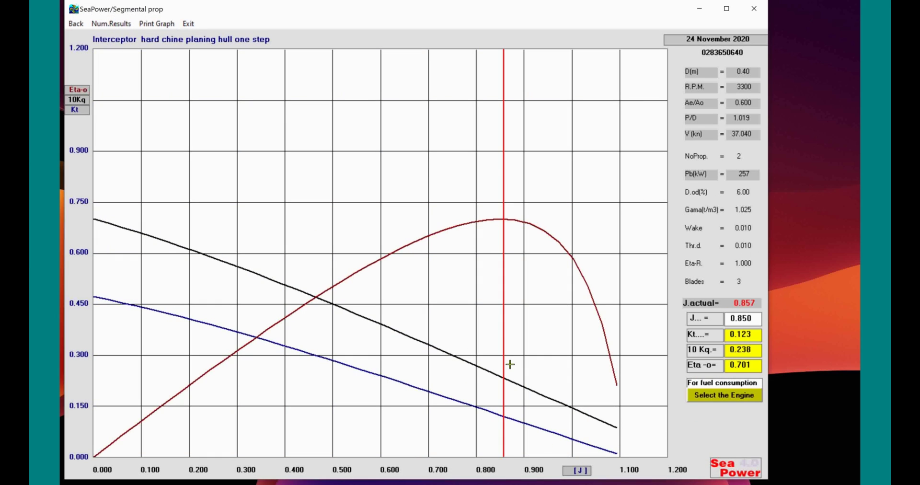
- Select the engine data file CaudwellMarine_350LV6.edf for the fuel consumption calculation
click(735, 398)
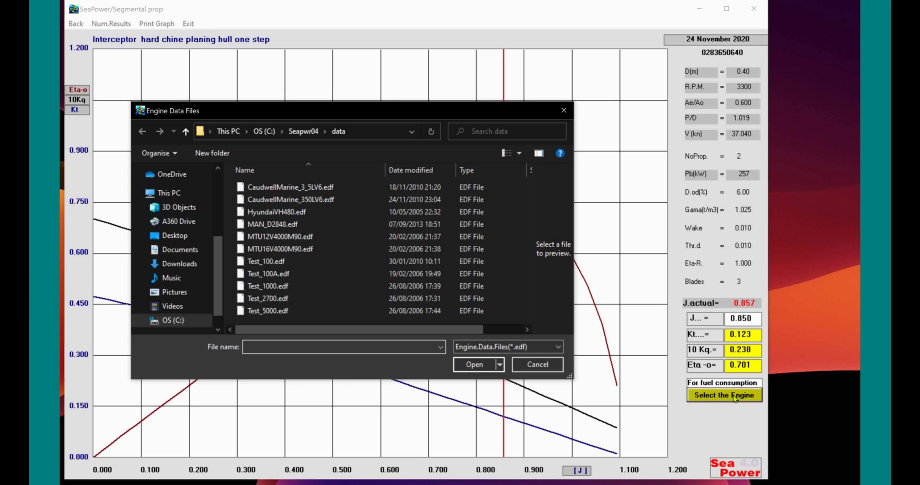
click(281, 200)
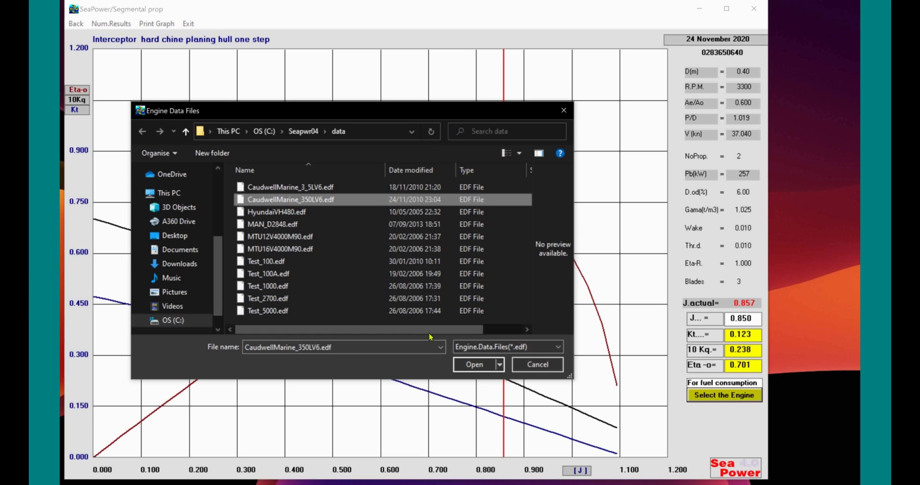
click(463, 366)
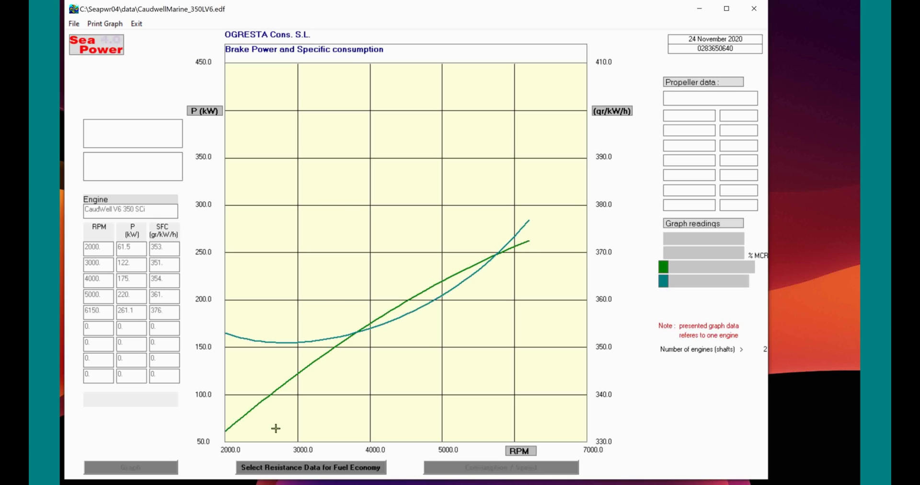
- Load the Interceptor.MOC resistance data for fuel economy and close the original versus corrected resistance comparison
click(320, 468)
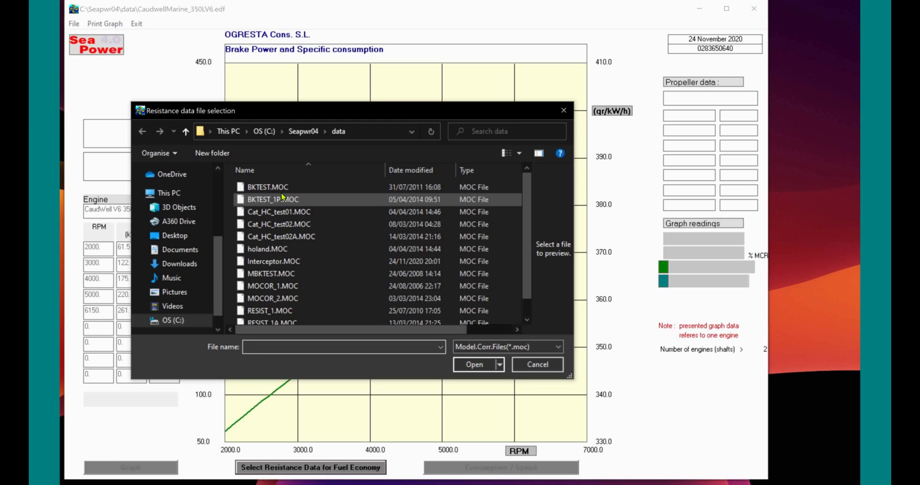
click(268, 263)
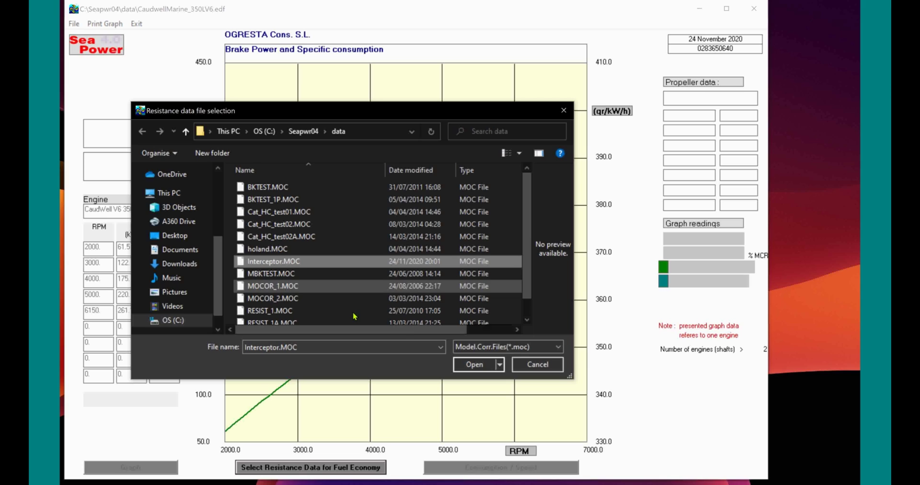
click(479, 369)
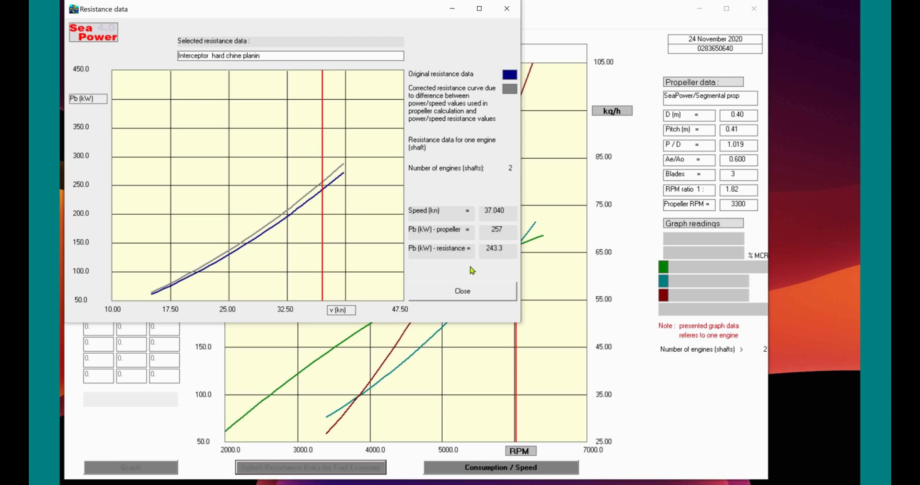
click(458, 297)
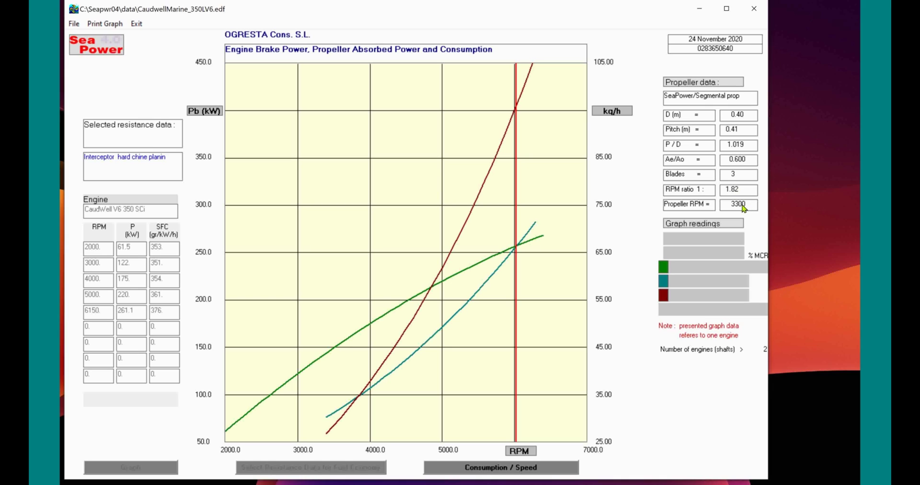
- Read engine power, propeller absorbed power and consumption at several engine RPM points, including around the propeller matching point
click(449, 311)
click(458, 314)
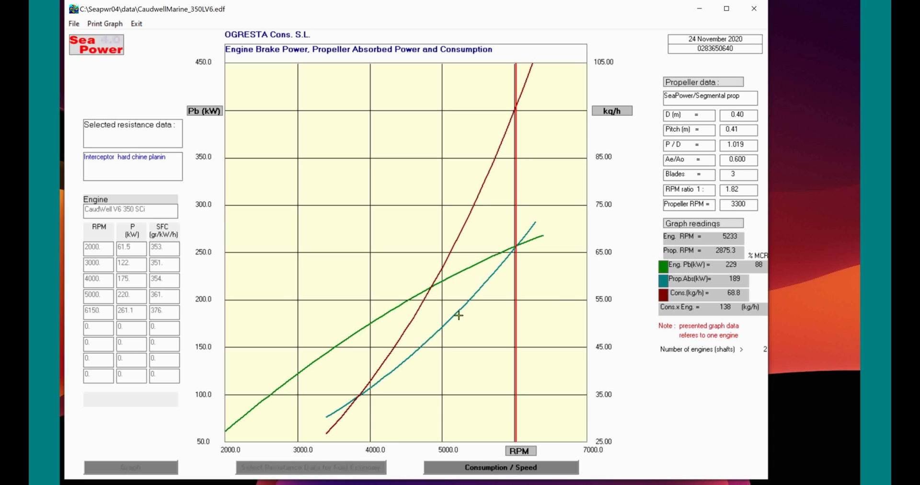
click(509, 316)
click(512, 257)
click(512, 258)
click(510, 261)
click(478, 301)
click(474, 303)
- Display the fuel consumption versus speed graph, read the consumption per nautical mile at several speeds, and close the graph
click(485, 467)
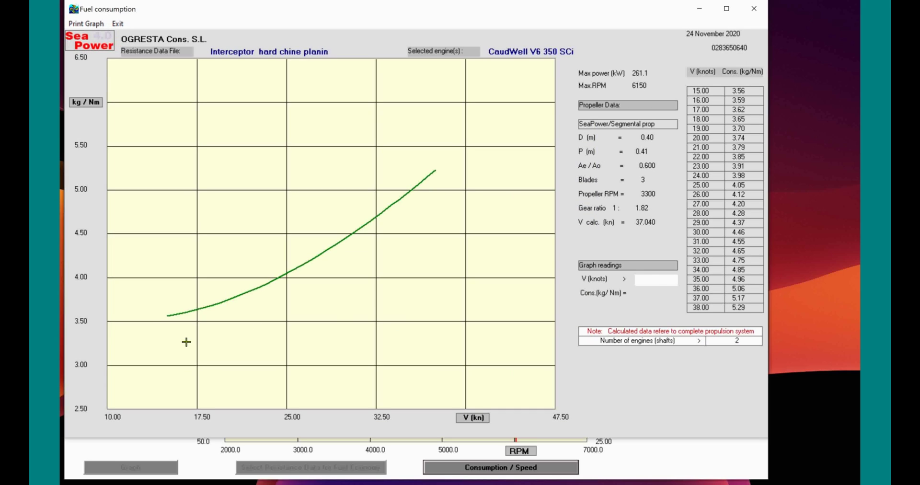
click(253, 335)
click(417, 312)
click(336, 318)
click(379, 311)
click(297, 323)
click(398, 233)
click(142, 337)
click(117, 25)
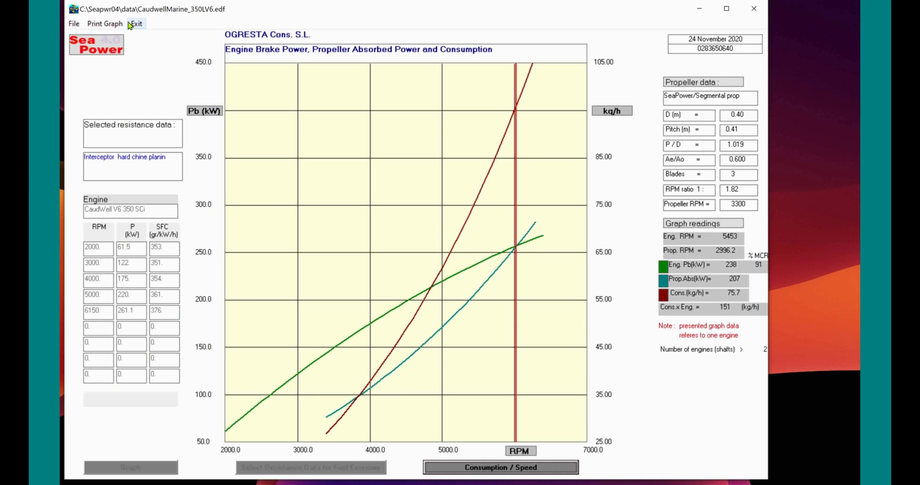
- Exit the engine and propeller graphs to the main window, and view and close the program's About information
click(135, 23)
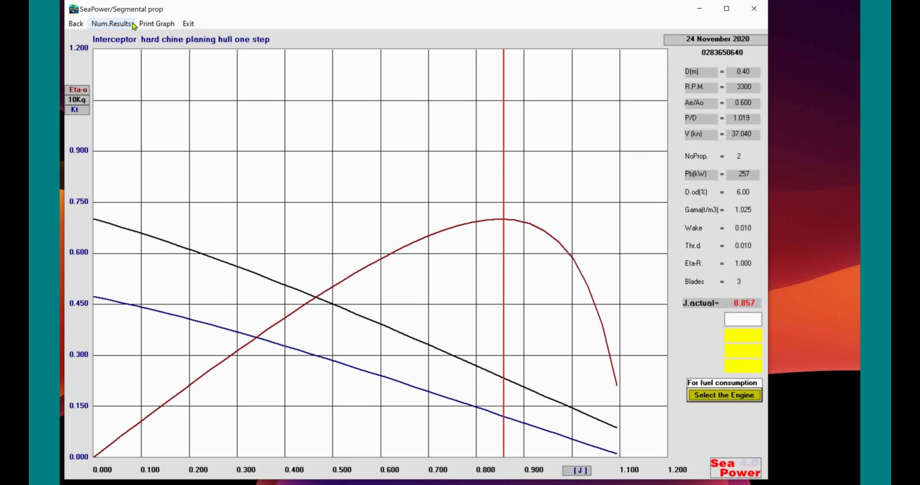
click(186, 25)
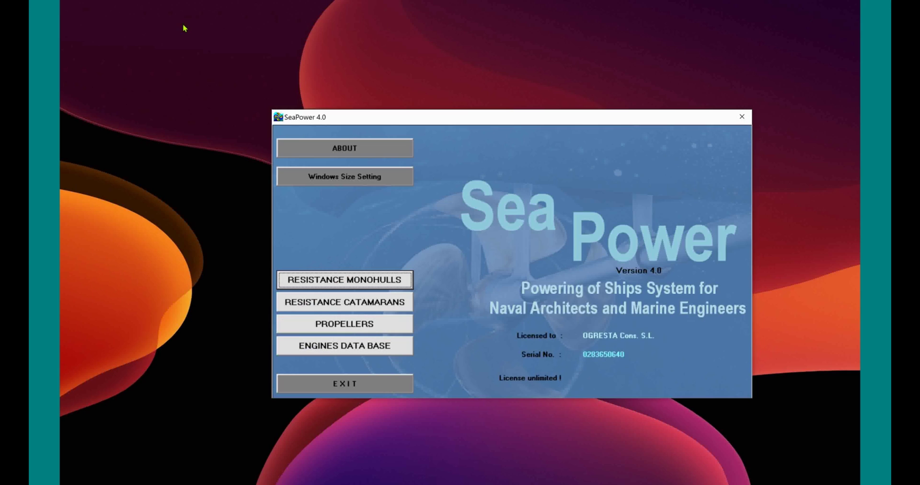
click(357, 150)
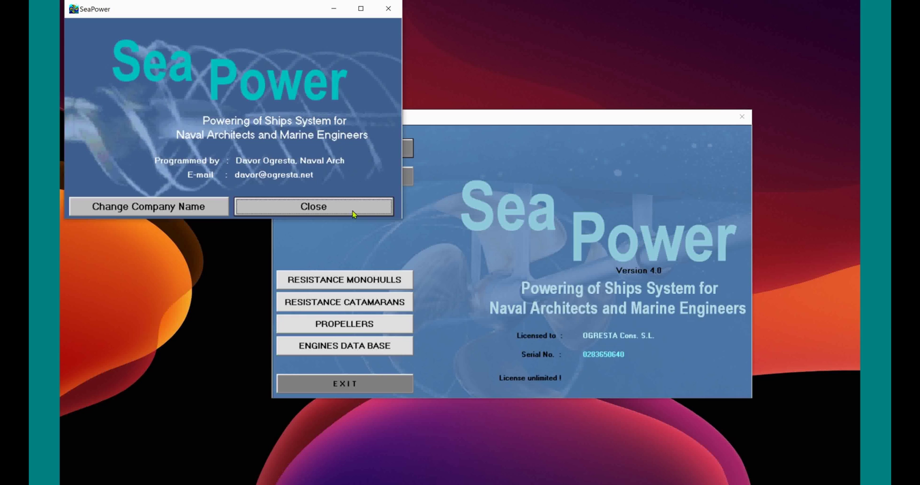
click(307, 211)
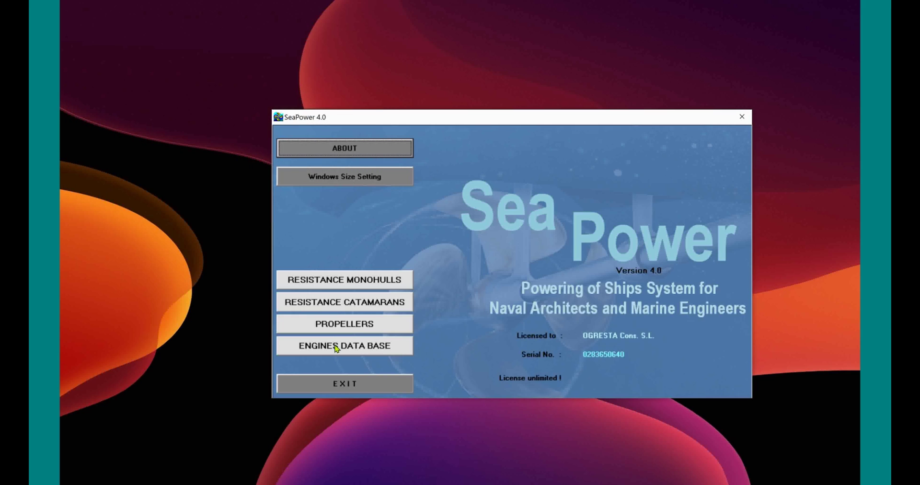